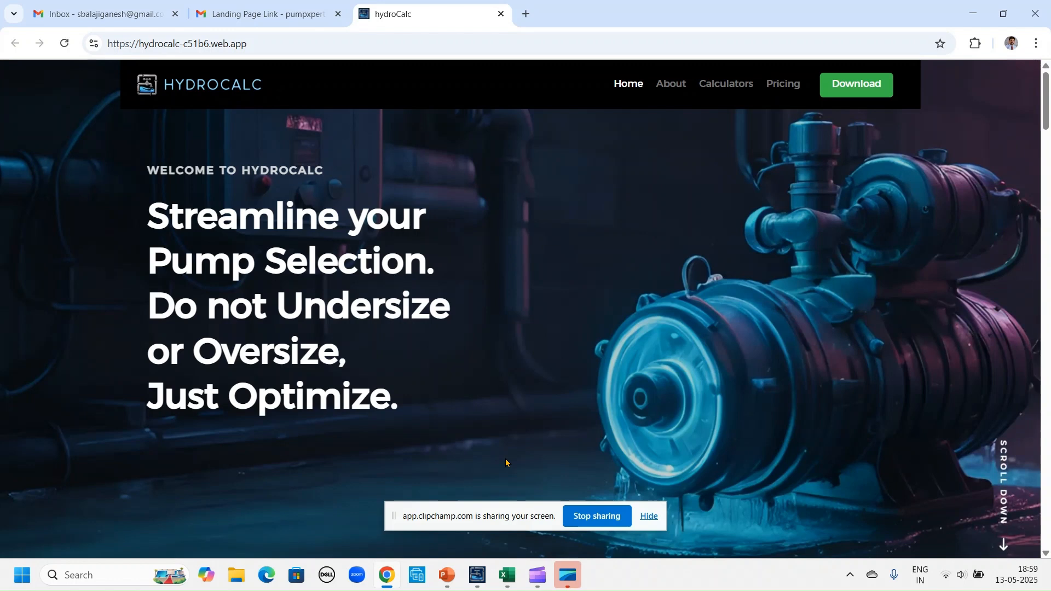
Step: Switch to the pumpXpert hydroCalc app and look through the full list of available calculators
click(645, 517)
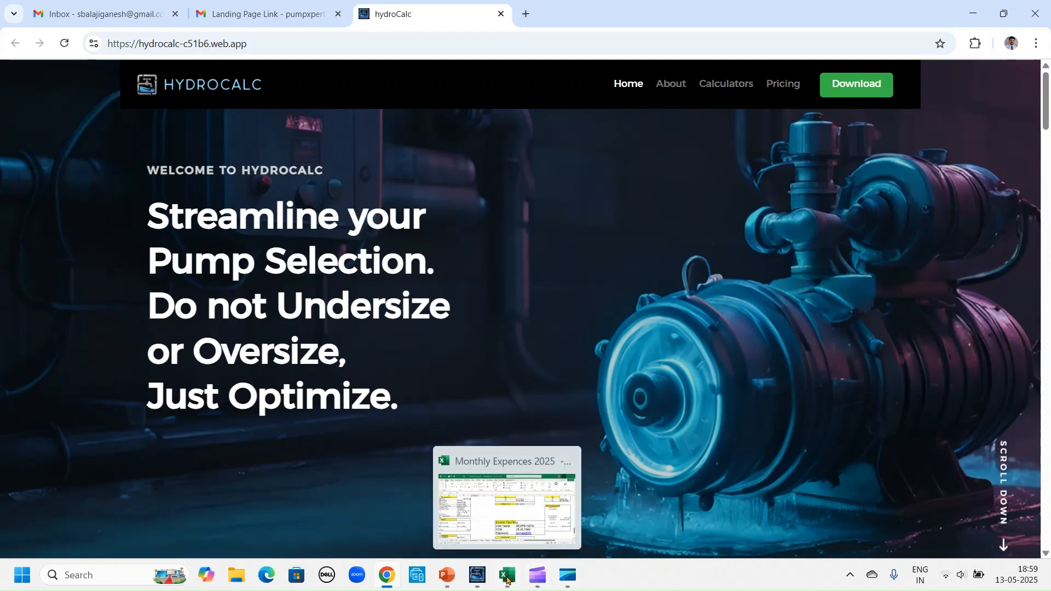
click(477, 576)
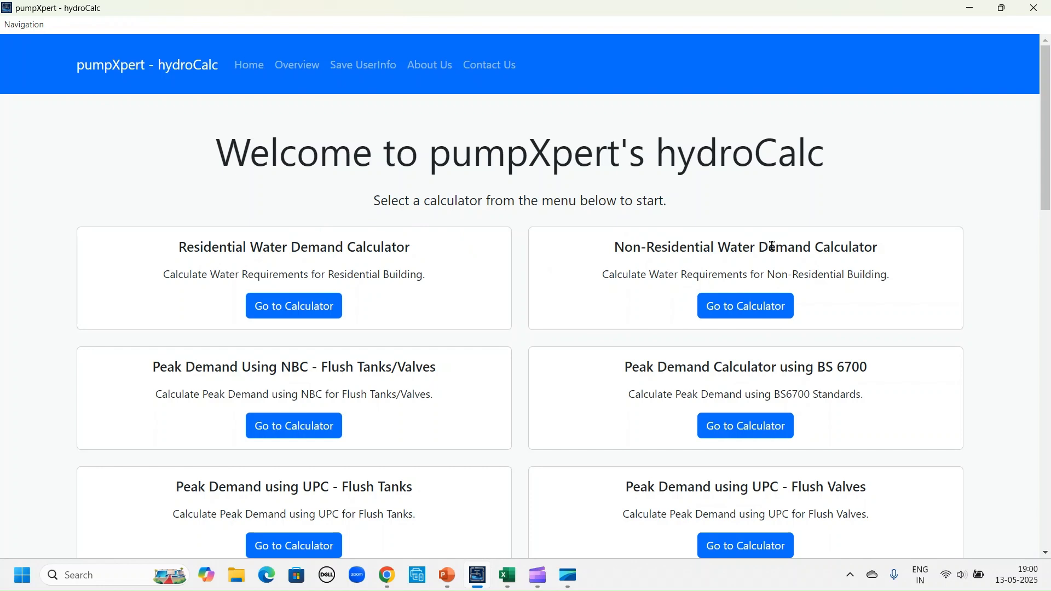
scroll(777, 244, down, 1)
scroll(366, 332, down, 2)
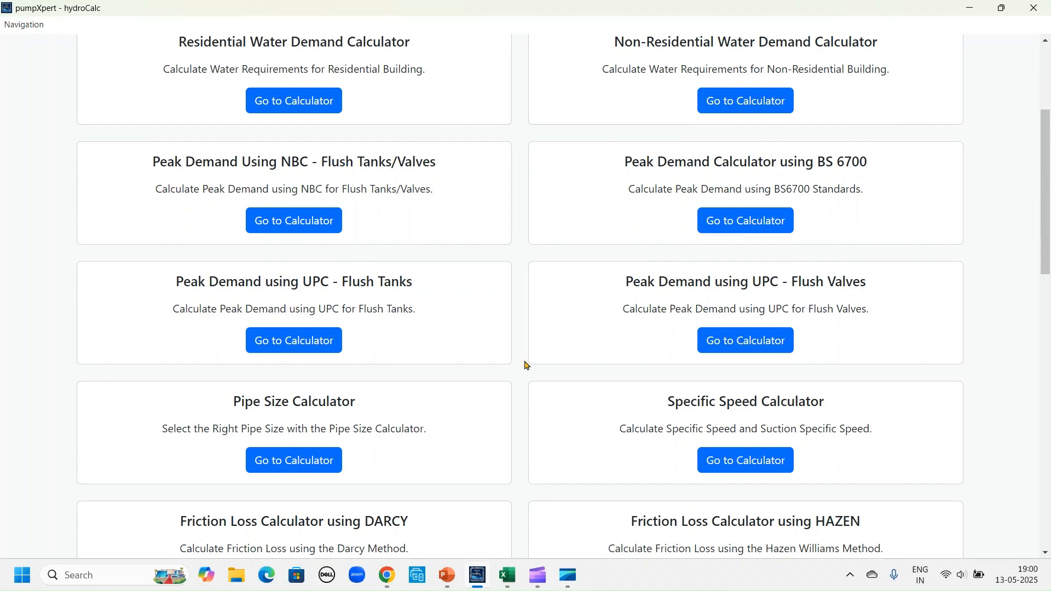
scroll(445, 360, down, 3)
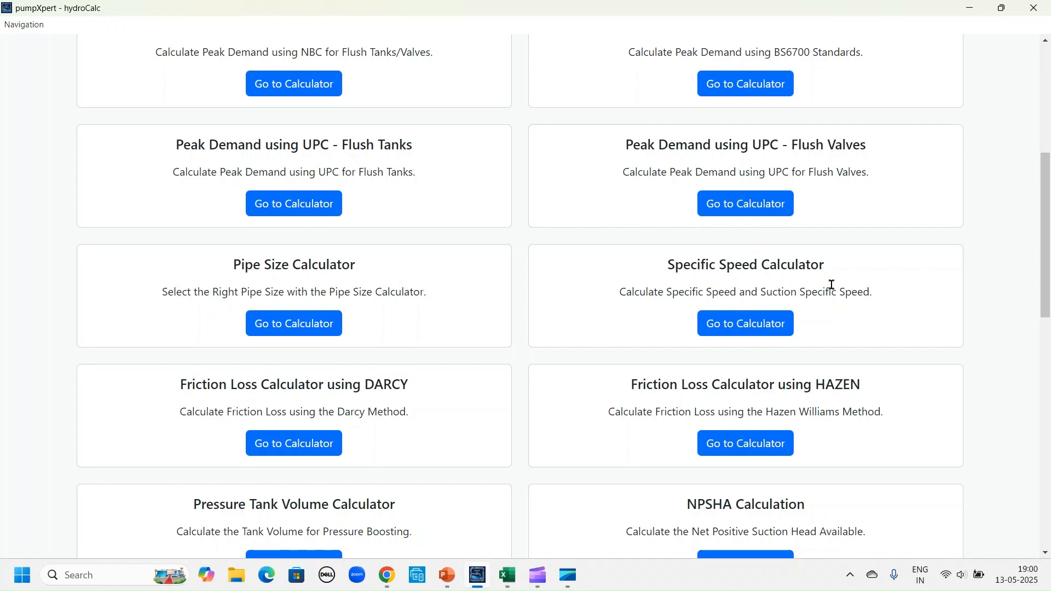
scroll(831, 285, down, 4)
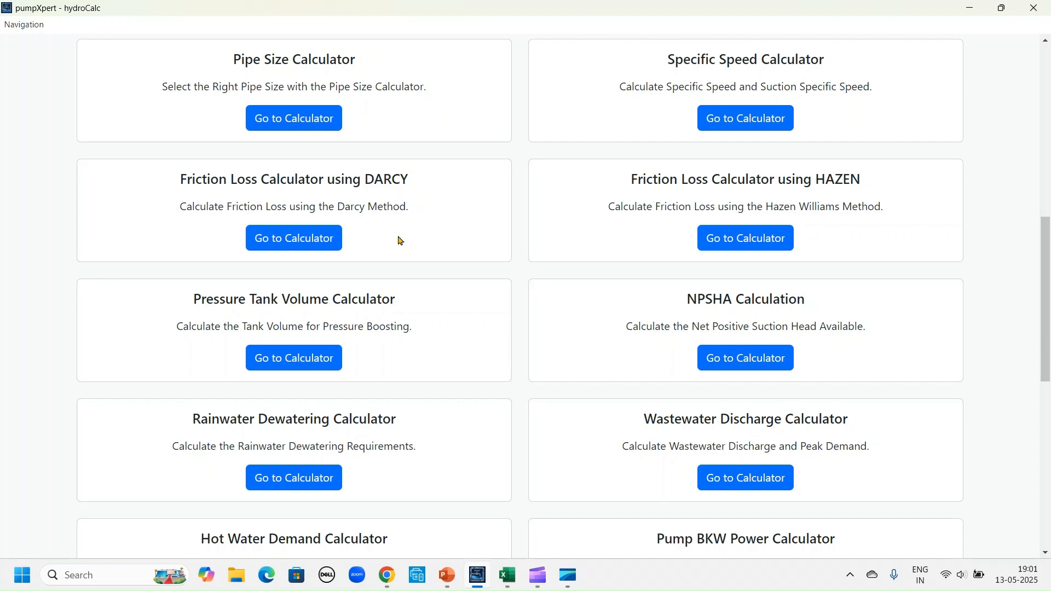
scroll(400, 241, down, 3)
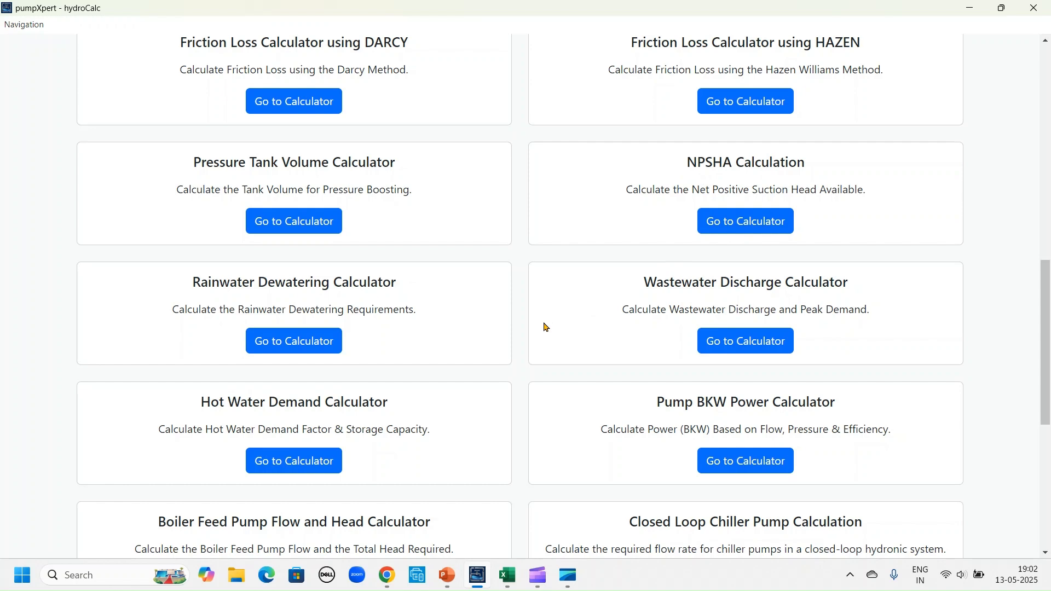
scroll(542, 328, down, 2)
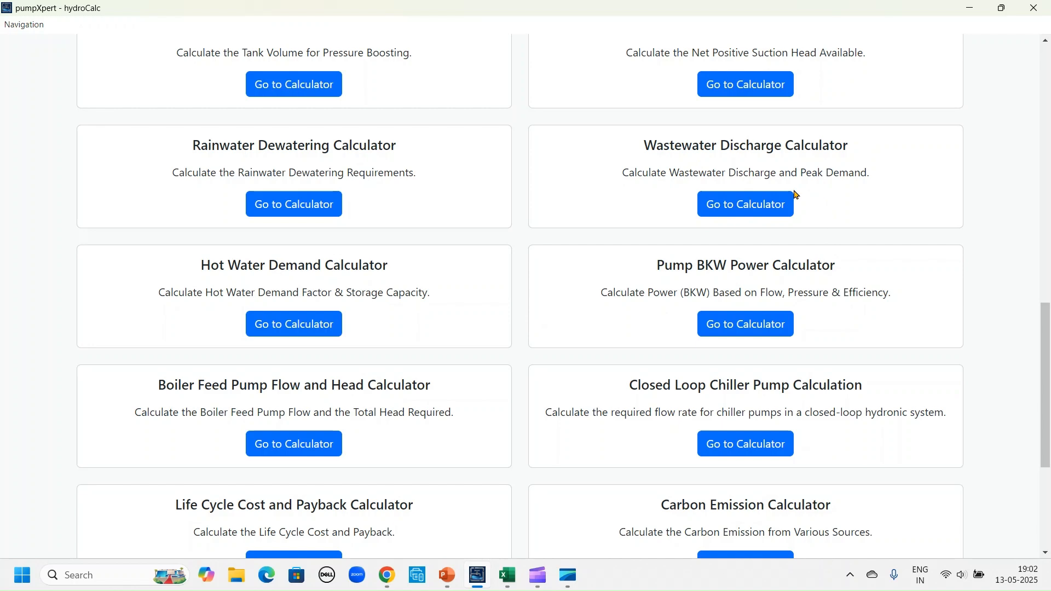
scroll(793, 198, down, 3)
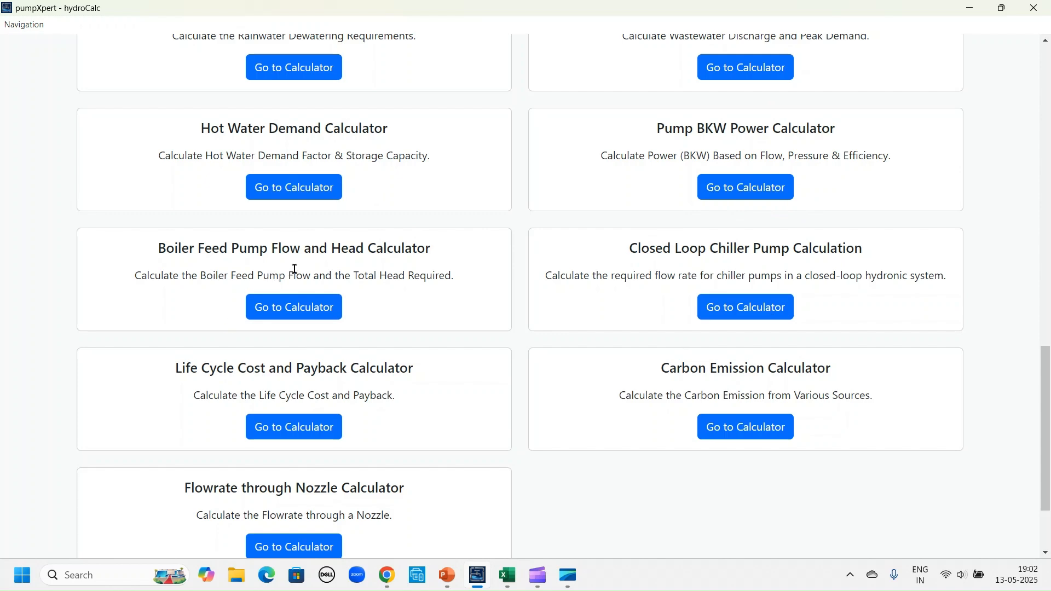
scroll(295, 268, down, 2)
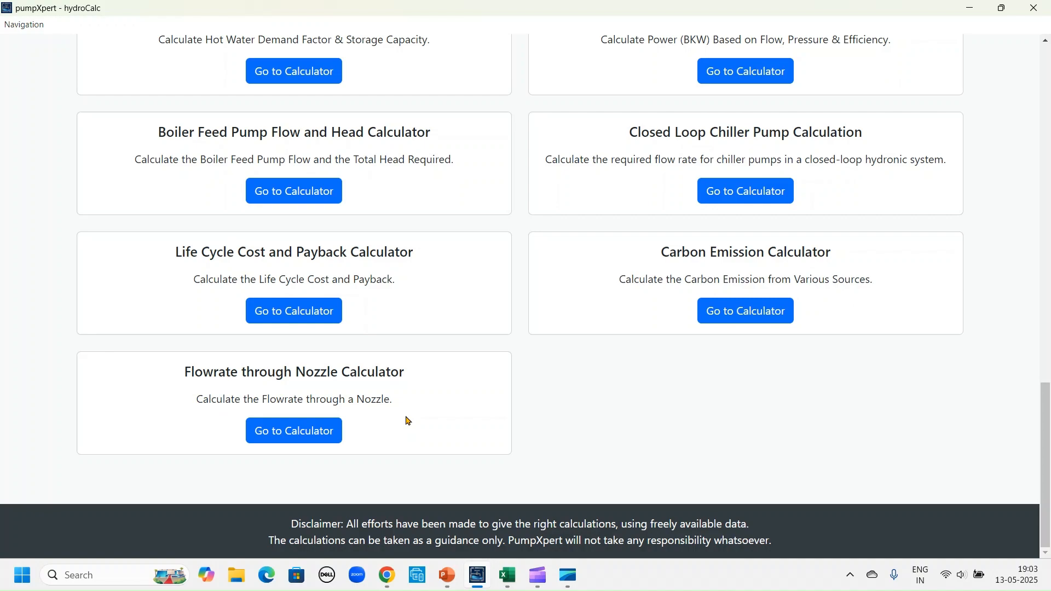
scroll(408, 421, up, 10)
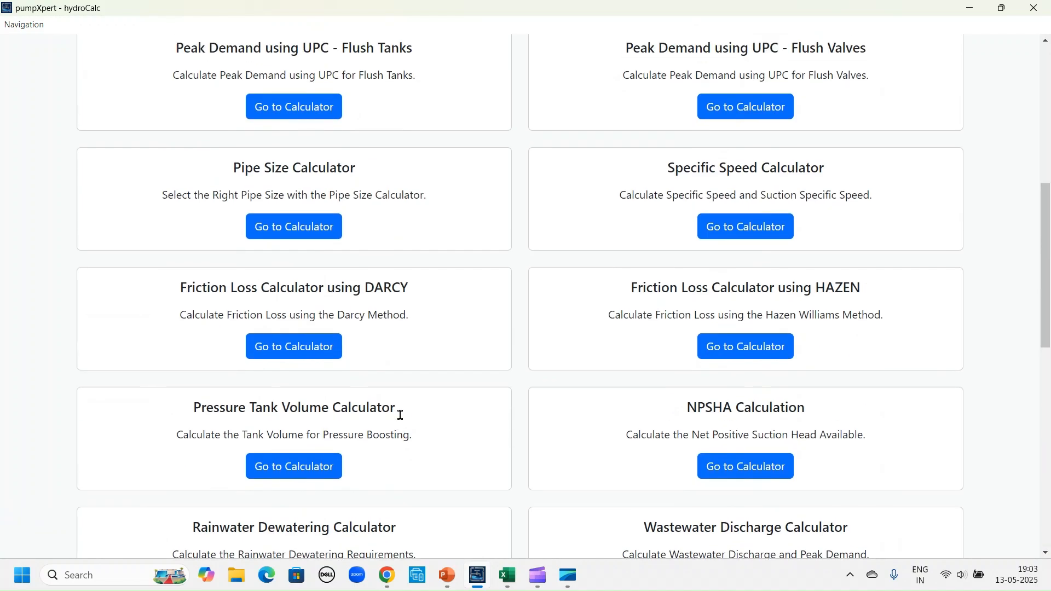
scroll(402, 416, up, 7)
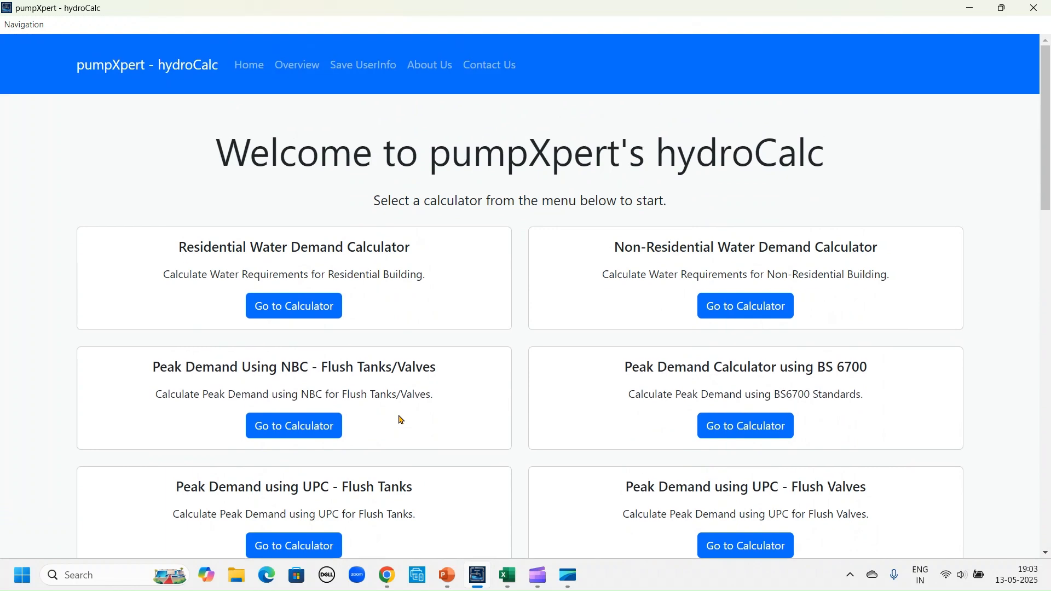
scroll(401, 419, down, 3)
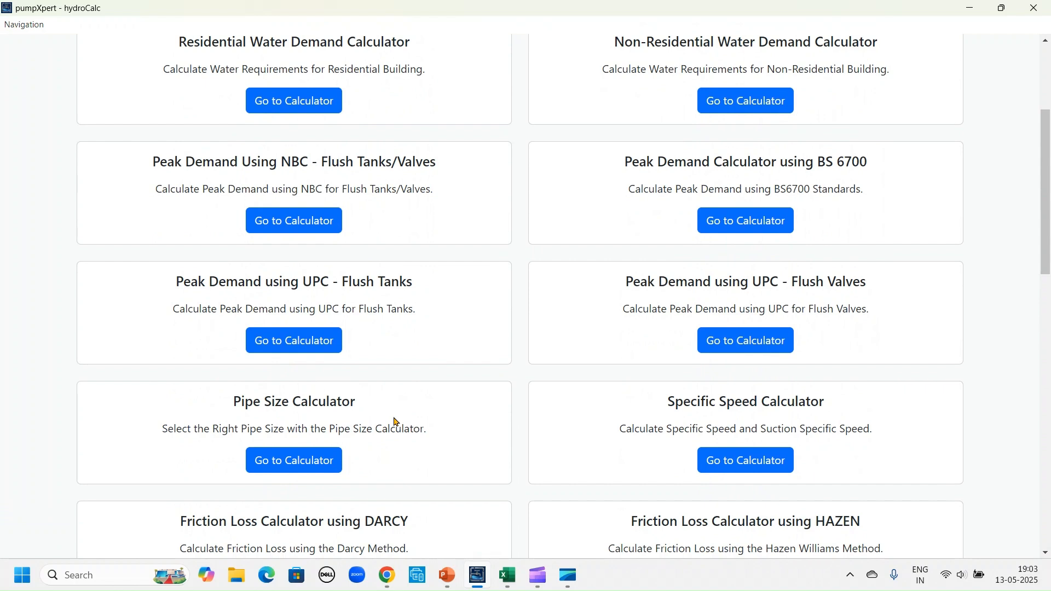
Step: Switch to the PowerPoint slide show and examine the villa layout and its fixture totals
key(alt+Tab)
key(alt+Tab)
key(alt+Tab)
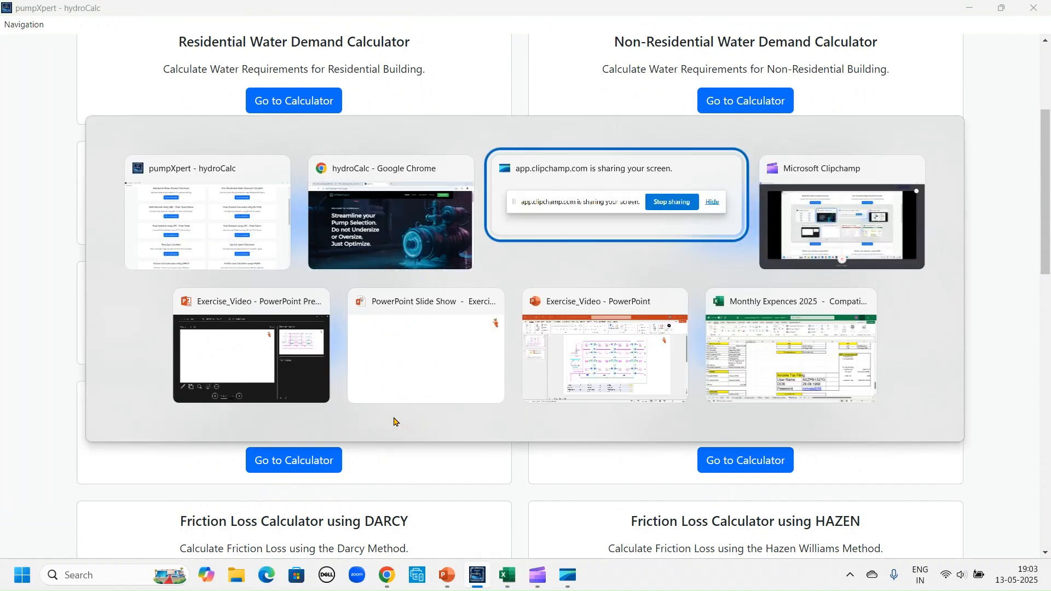
key(alt+Tab)
key(alt+Tab)
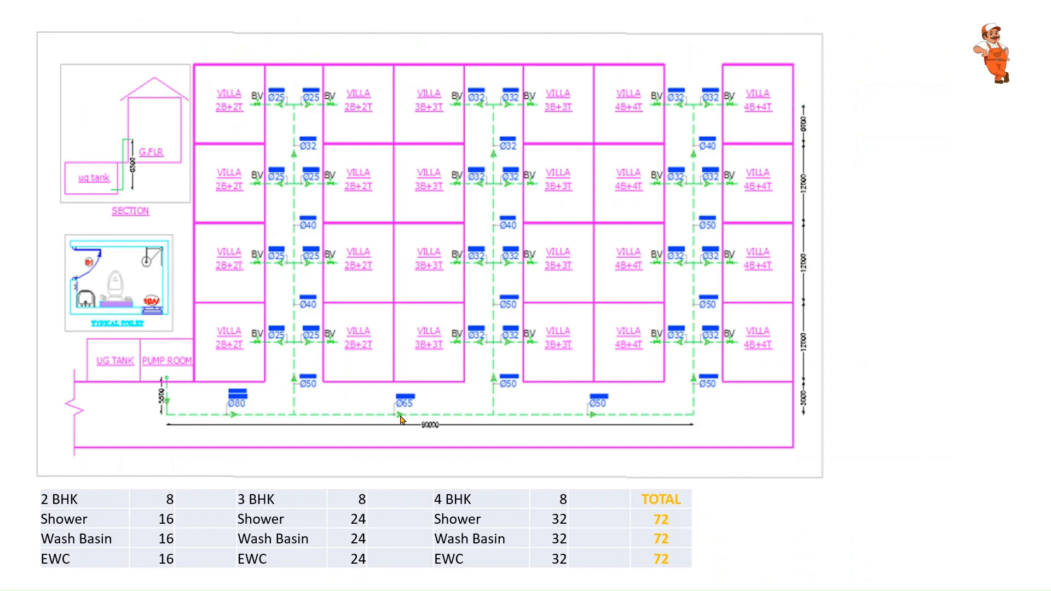
Step: Return to hydroCalc, open the BS 6700 peak demand calculator, and enter 72 units each for mixer-tap wash basins and WC cisterns
key(alt+Tab)
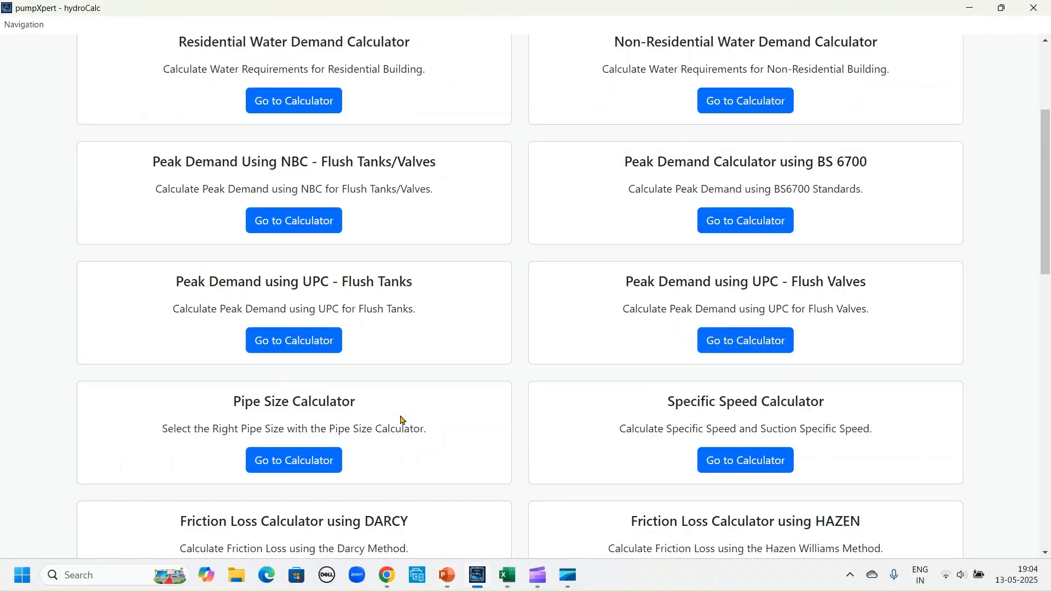
click(750, 223)
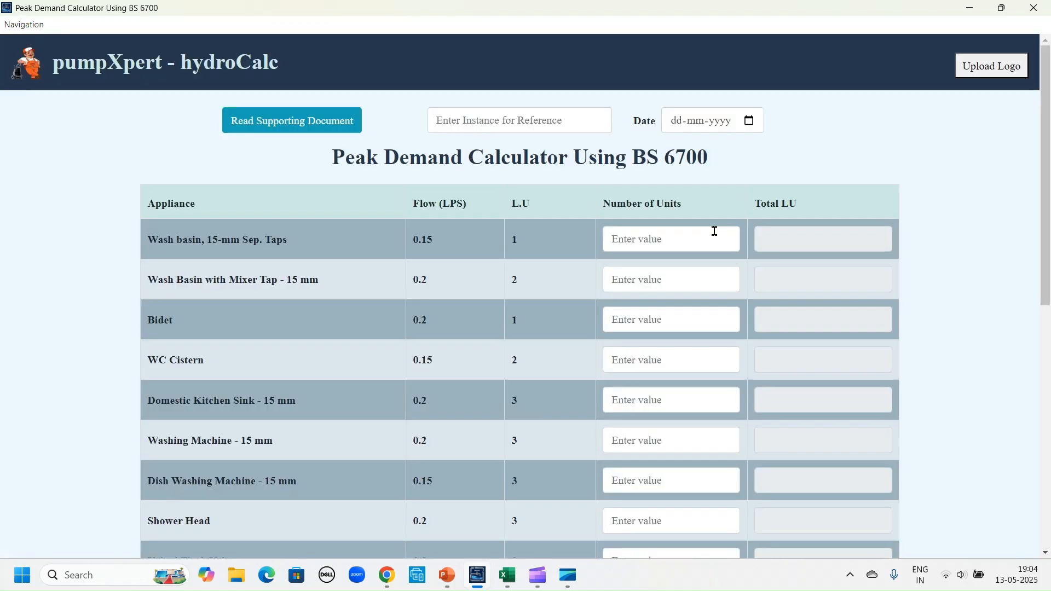
click(644, 278)
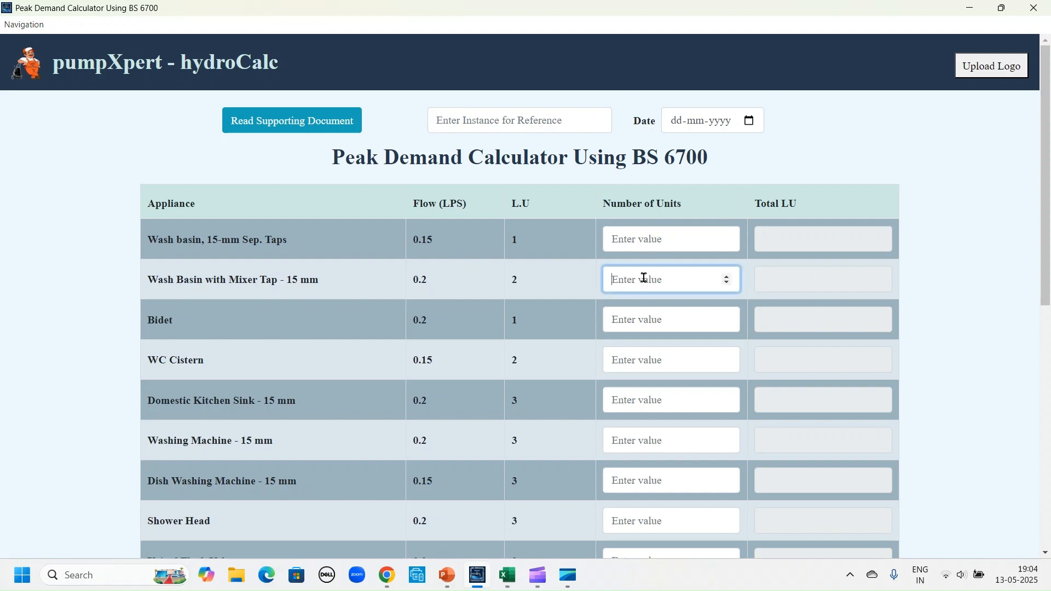
text(72)
click(630, 359)
text(72)
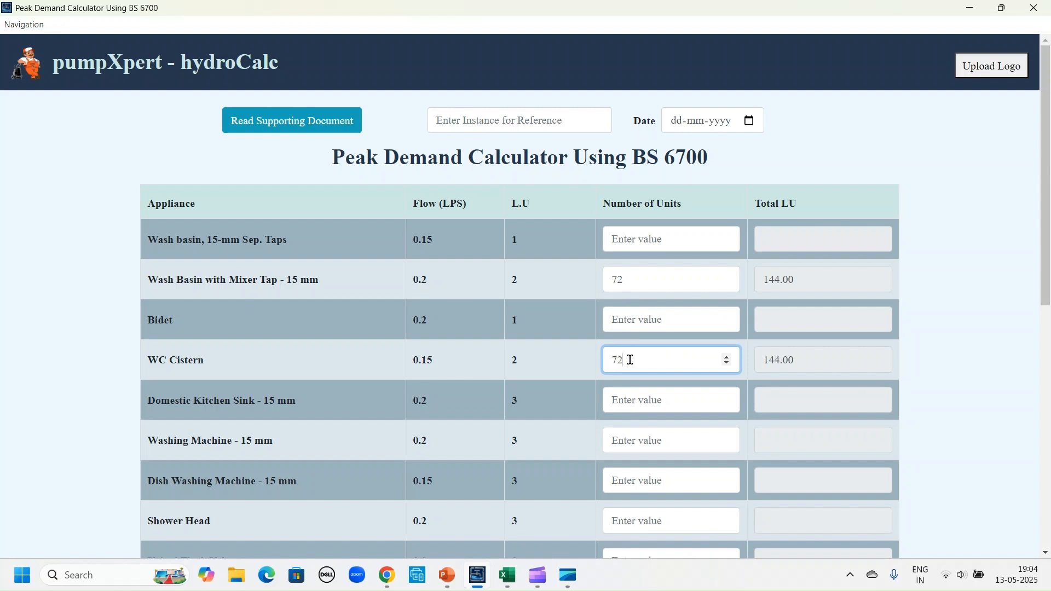
Step: Set the number of units to 72 for both Shower Head and Bidet
scroll(630, 363, down, 1)
scroll(629, 364, down, 1)
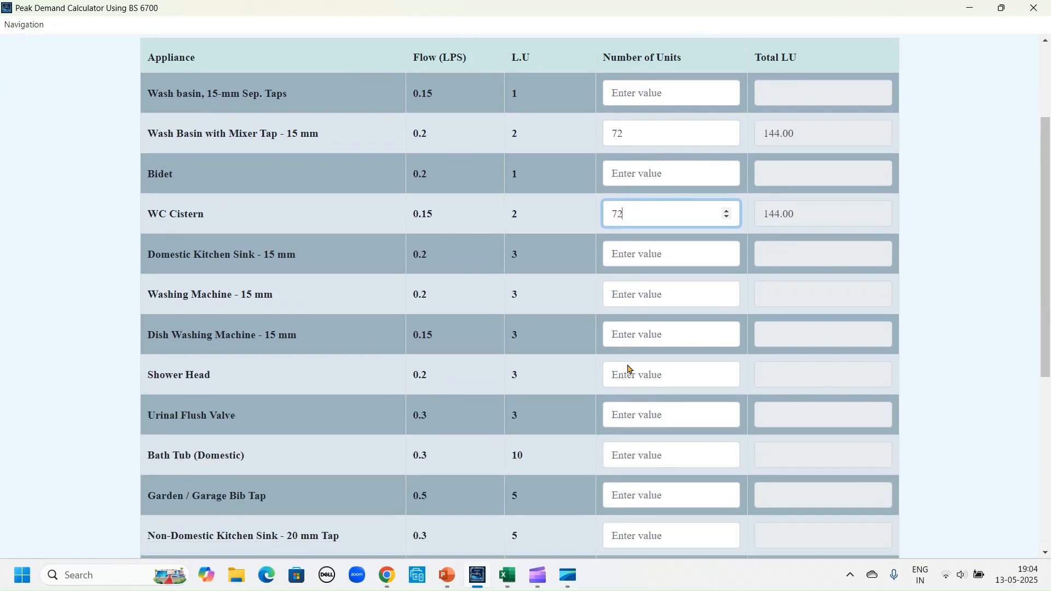
scroll(678, 314, down, 1)
click(678, 314)
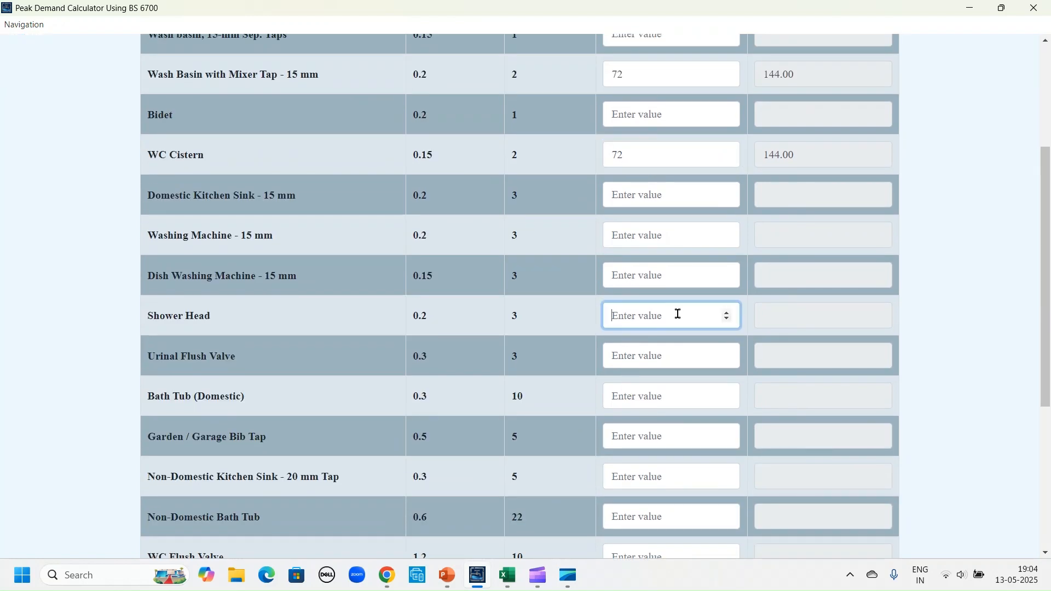
text(72)
scroll(679, 314, up, 2)
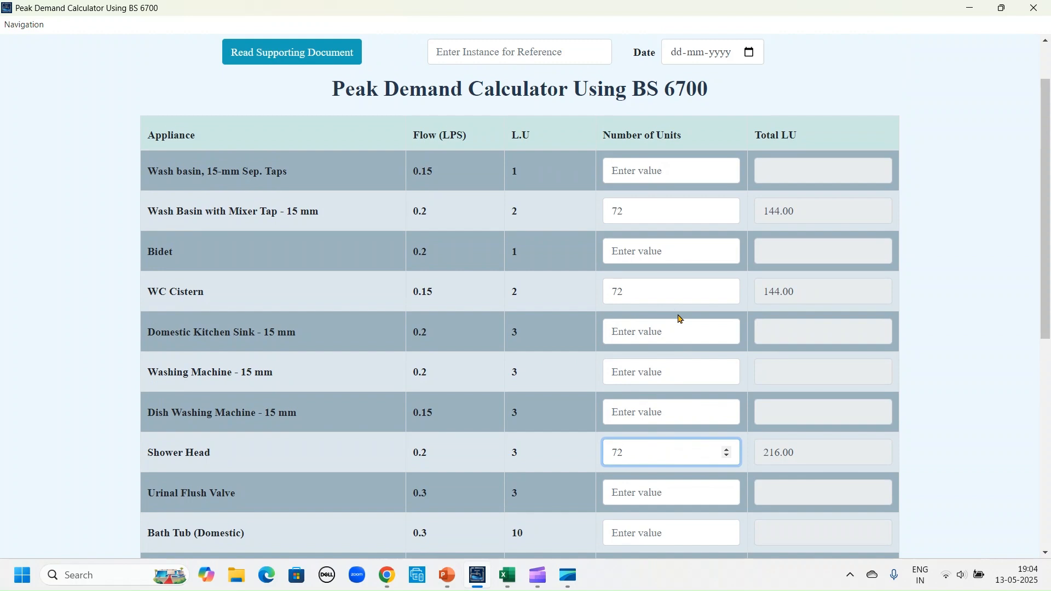
click(655, 250)
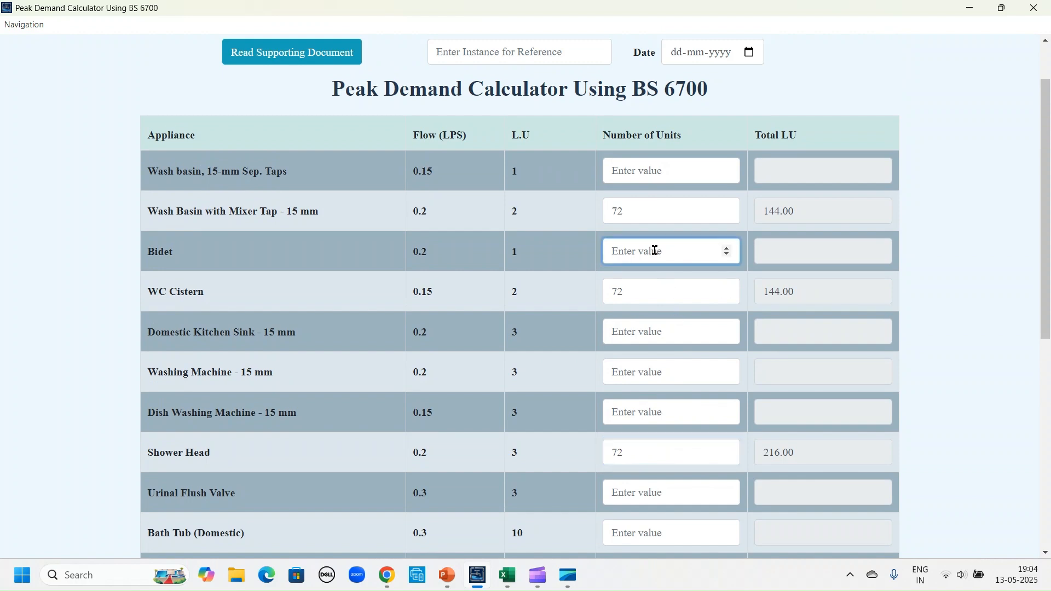
text(72)
Step: Enter 24 units each for the 15 mm domestic kitchen sink, washing machine and dish washing machine
scroll(647, 257, down, 2)
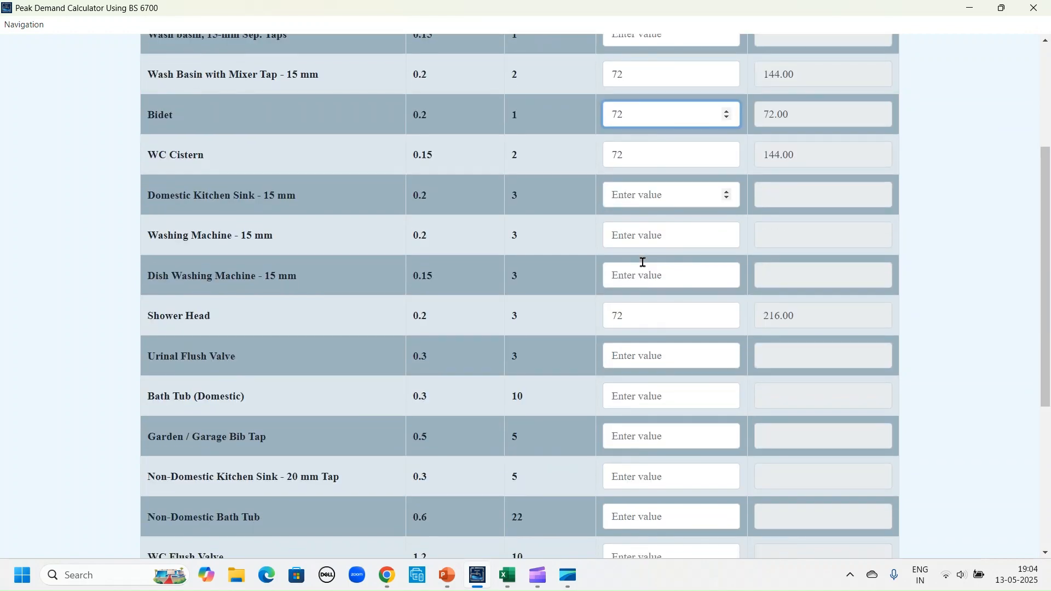
click(636, 195)
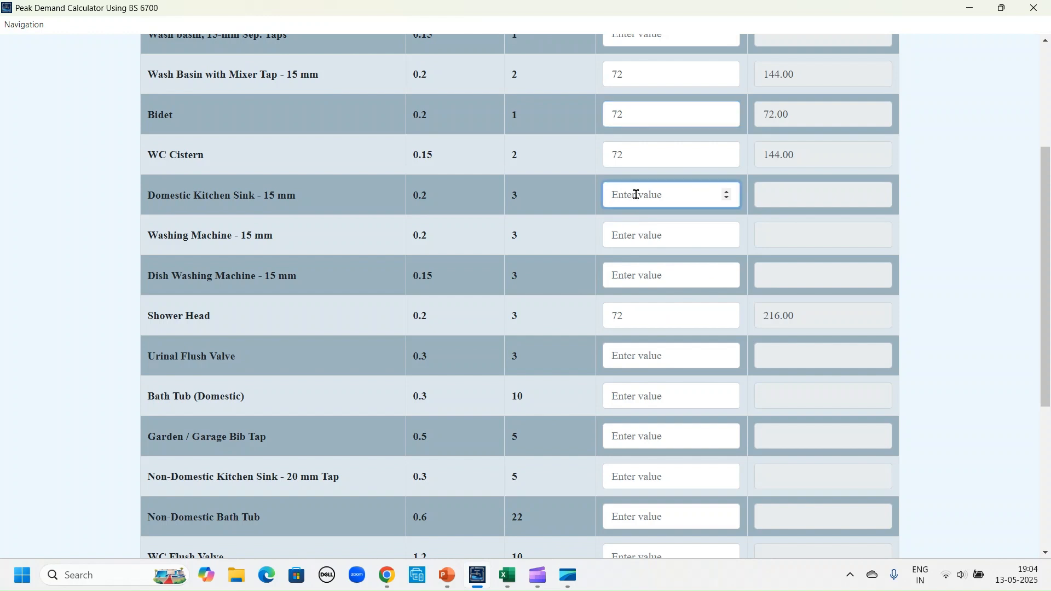
text(24)
click(634, 238)
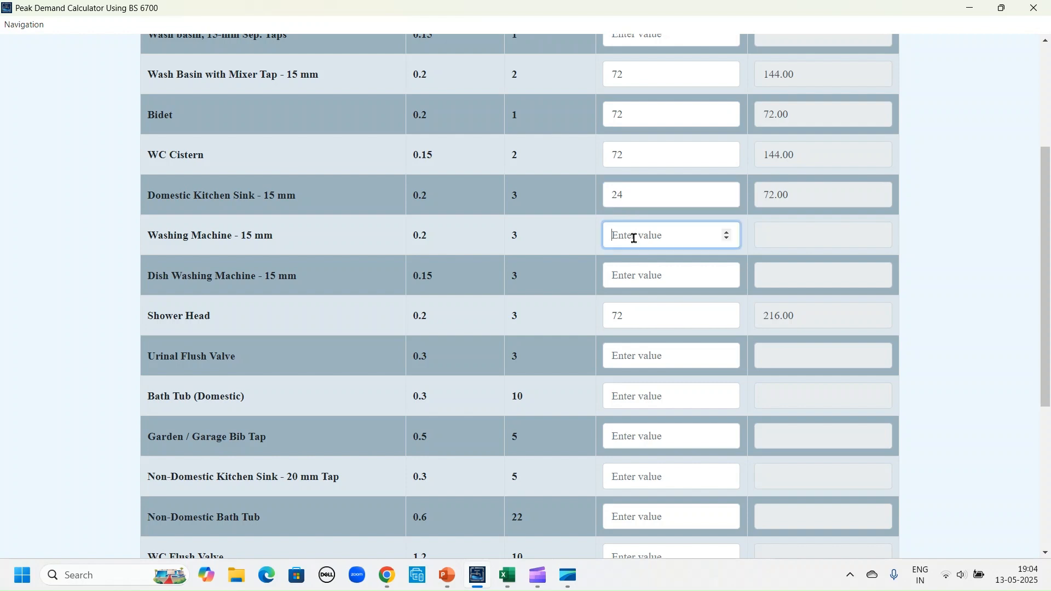
text(24)
click(632, 276)
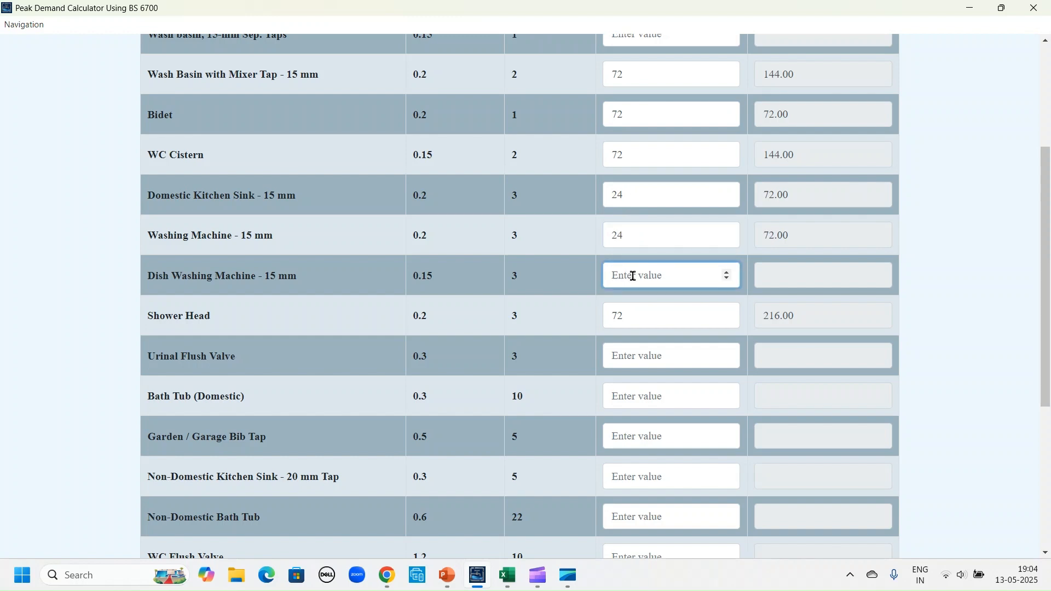
text(24)
Step: Calculate the loading units and peak demand, and highlight the resulting peak demand value
scroll(630, 277, down, 5)
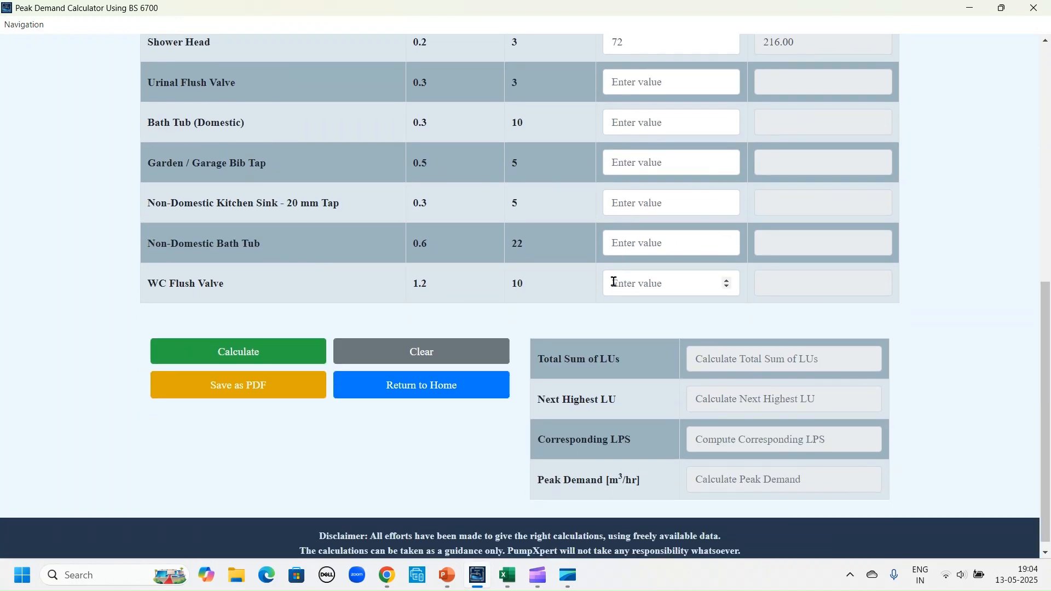
click(216, 353)
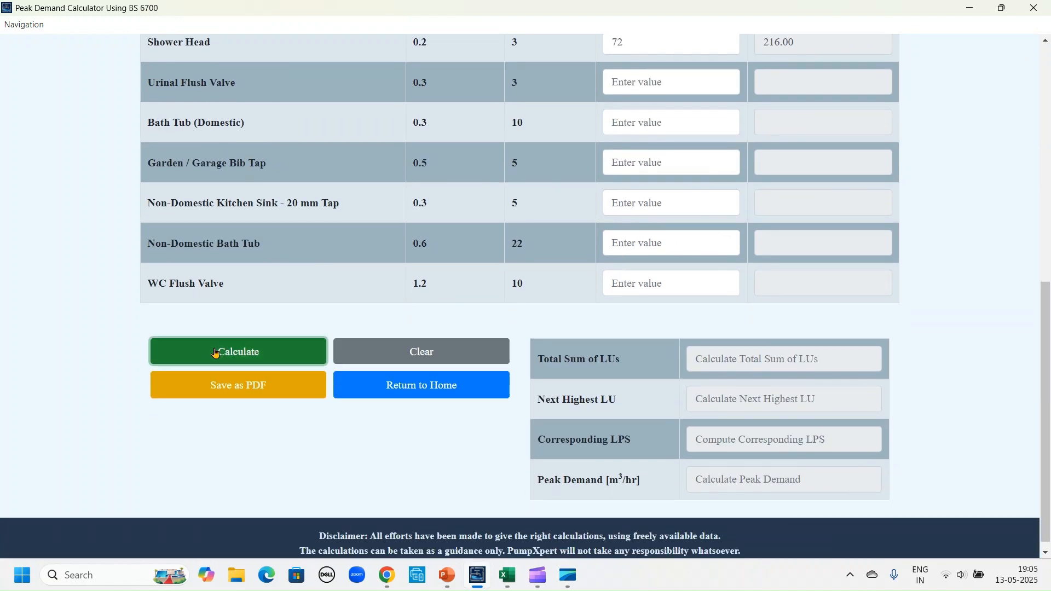
drag(716, 478, 696, 477)
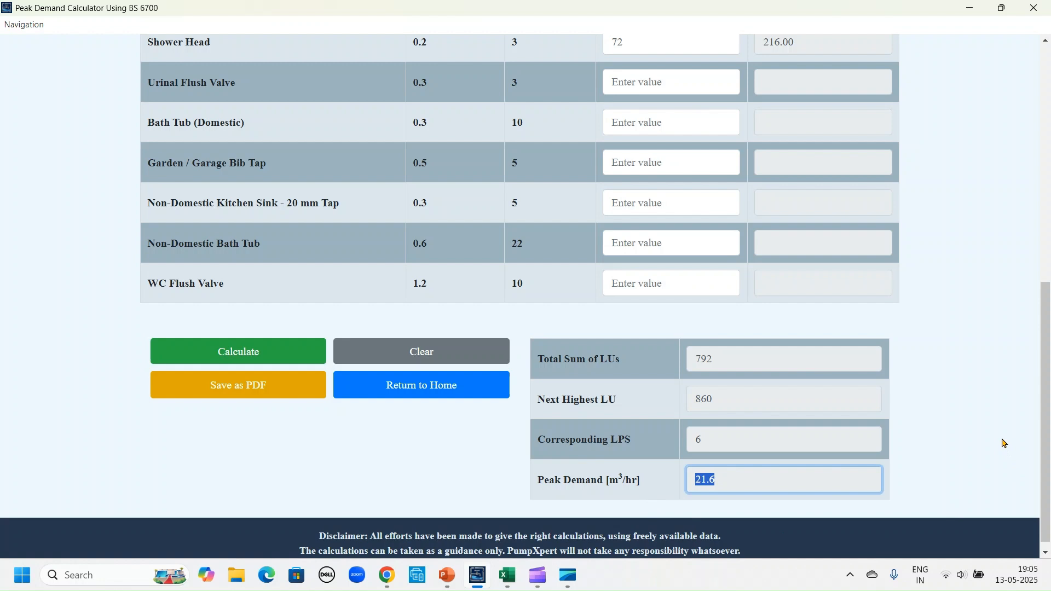
Step: Open the Peak Demand supporting document, read through its sections, and close it
scroll(1004, 443, up, 7)
scroll(997, 448, down, 5)
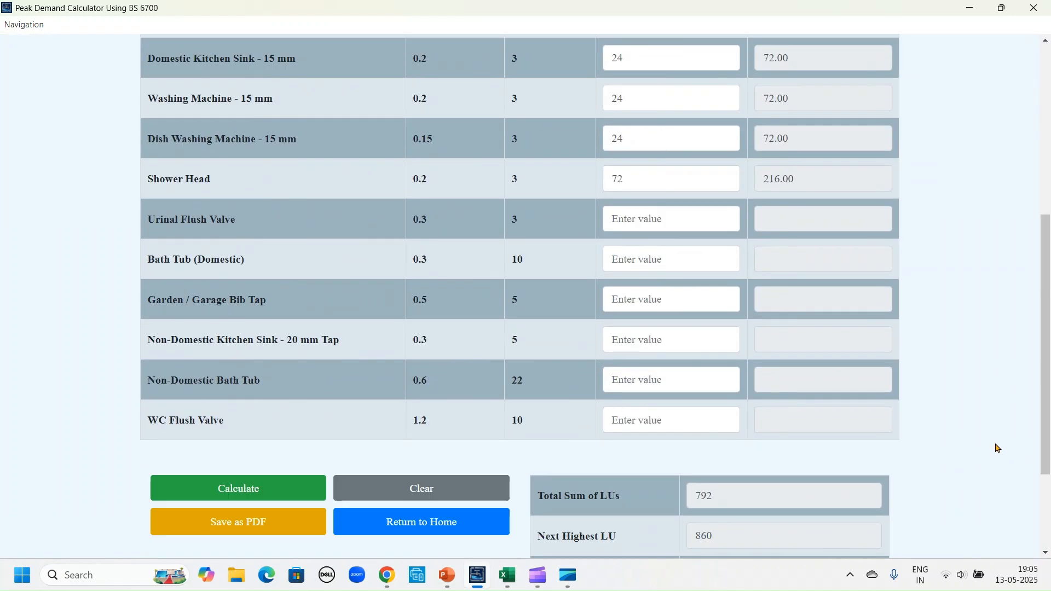
scroll(997, 447, up, 5)
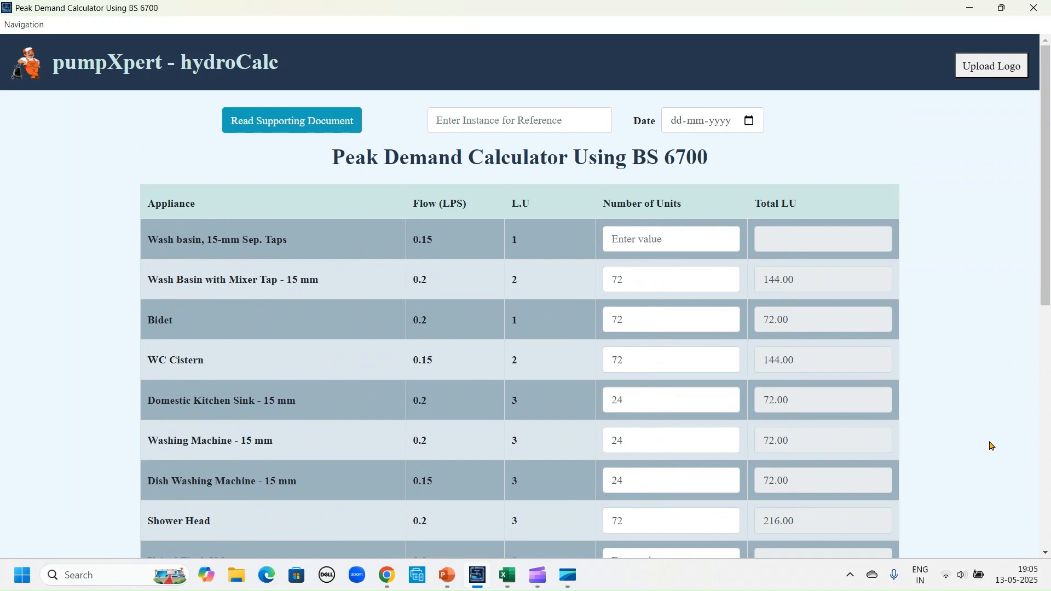
click(296, 123)
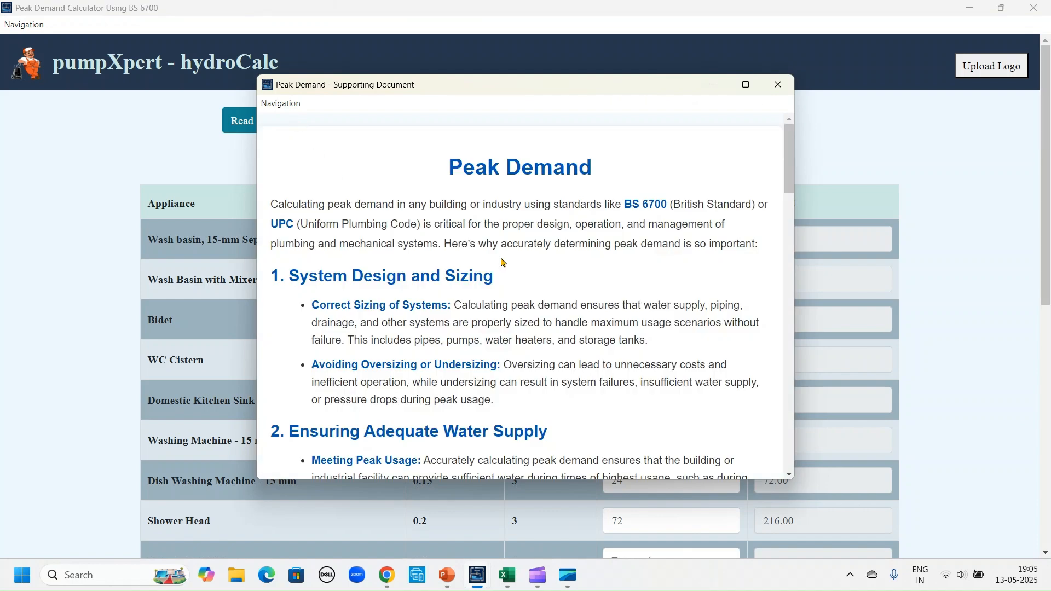
scroll(502, 262, down, 8)
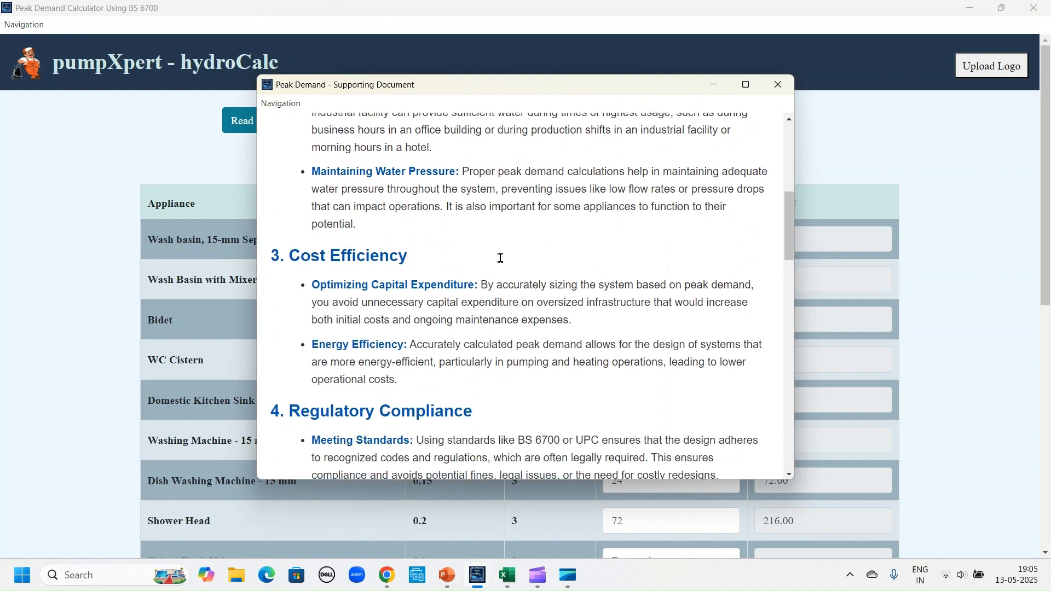
scroll(500, 257, down, 9)
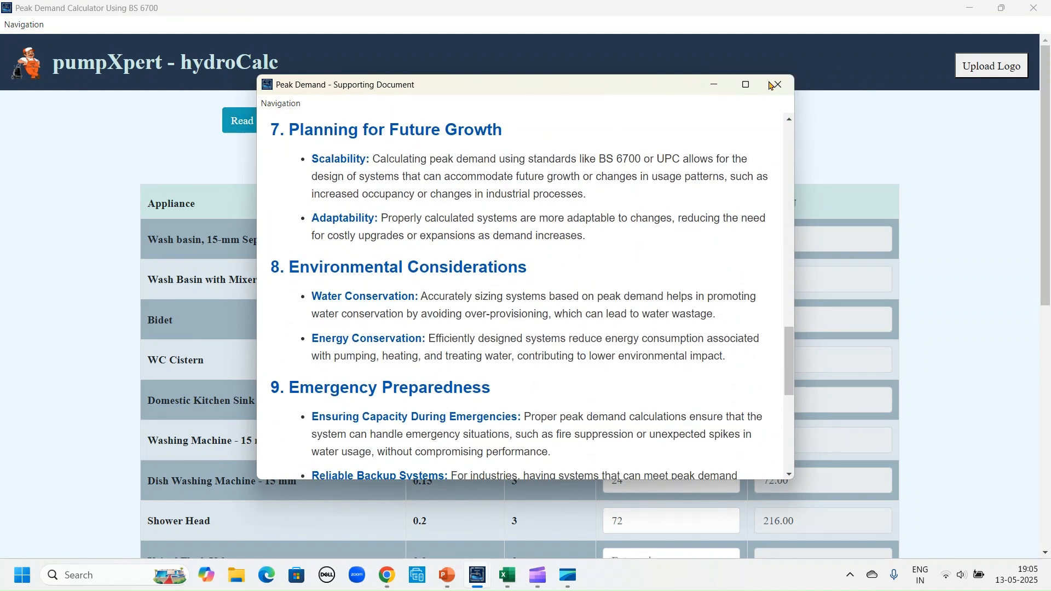
click(778, 84)
Step: Enter Project1 as the calculation's reference and set its date to 13-05-2025
click(449, 117)
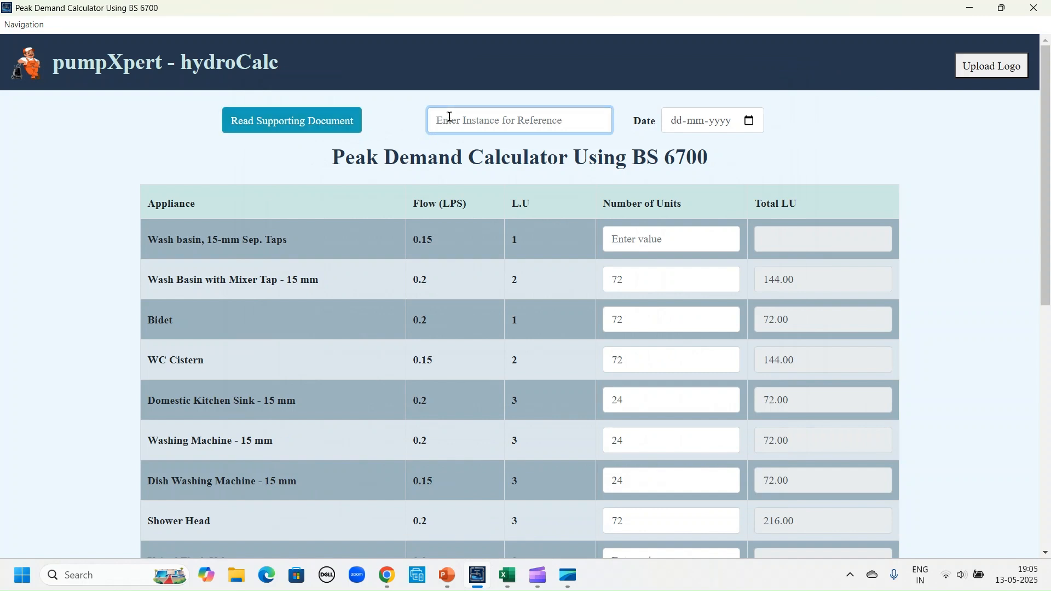
text(Pr)
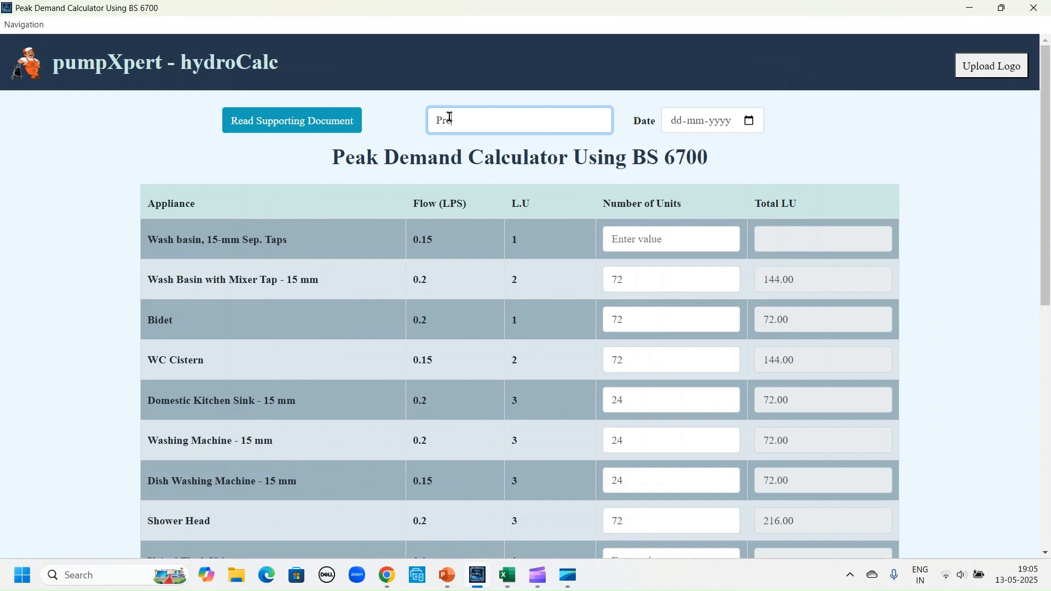
text(oject1)
click(750, 120)
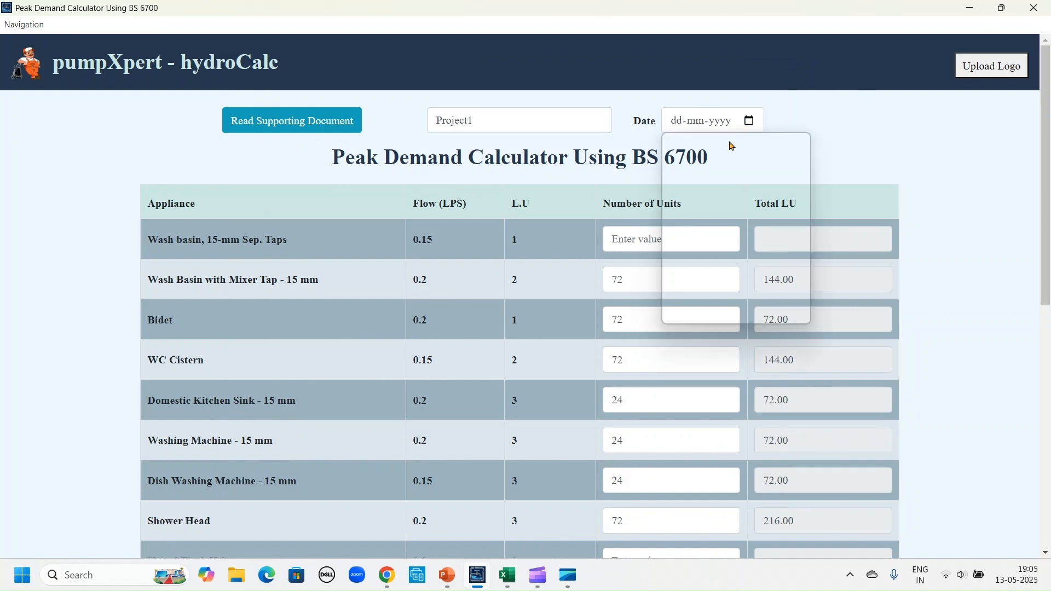
click(718, 231)
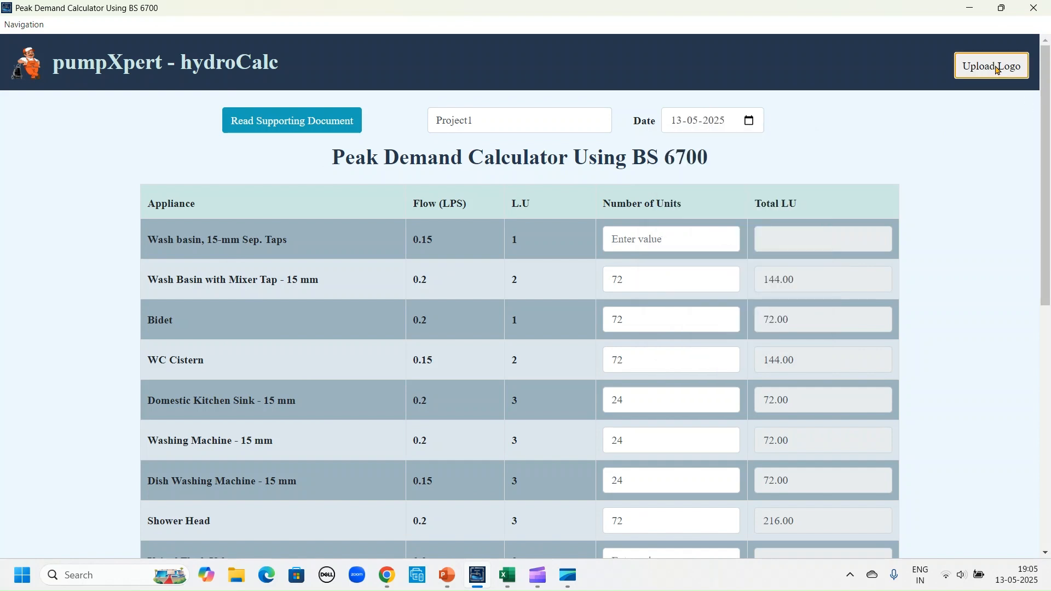
Step: Upload the Pumpxpert Logo image from the Desktop as the calculation's logo
click(994, 71)
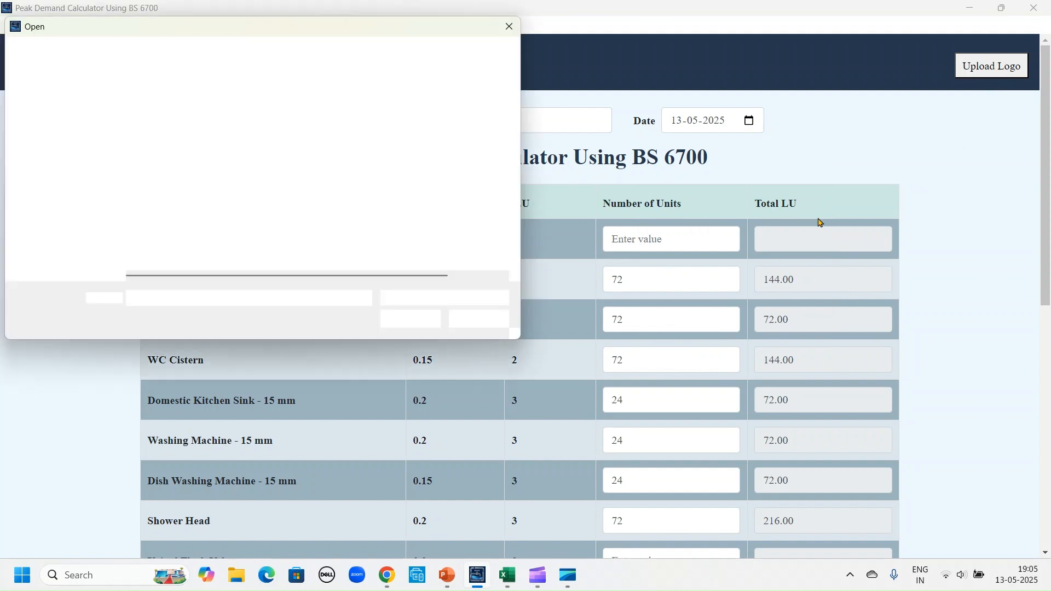
scroll(137, 210, down, 2)
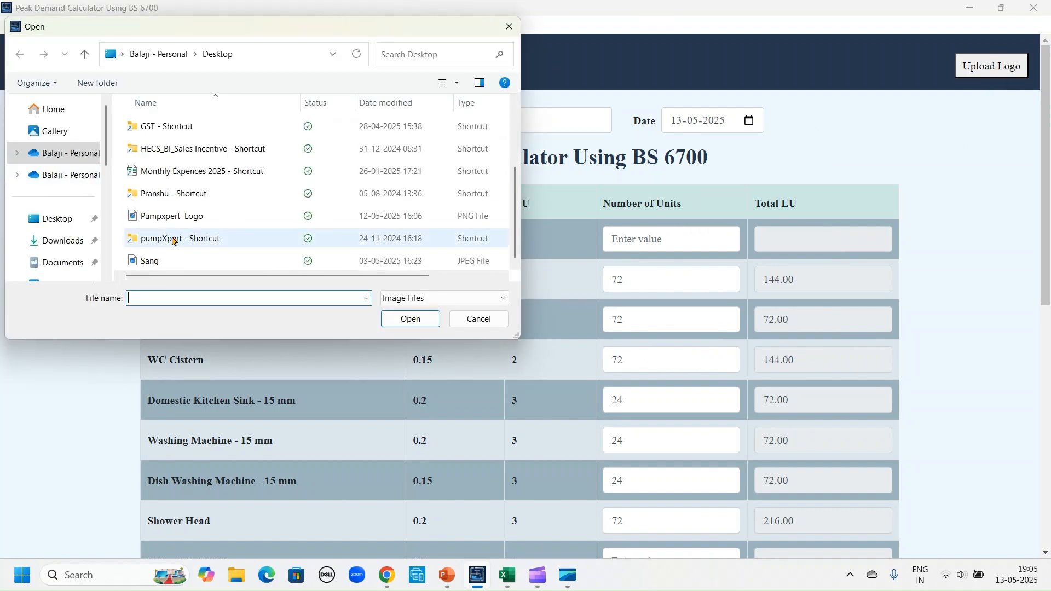
click(171, 215)
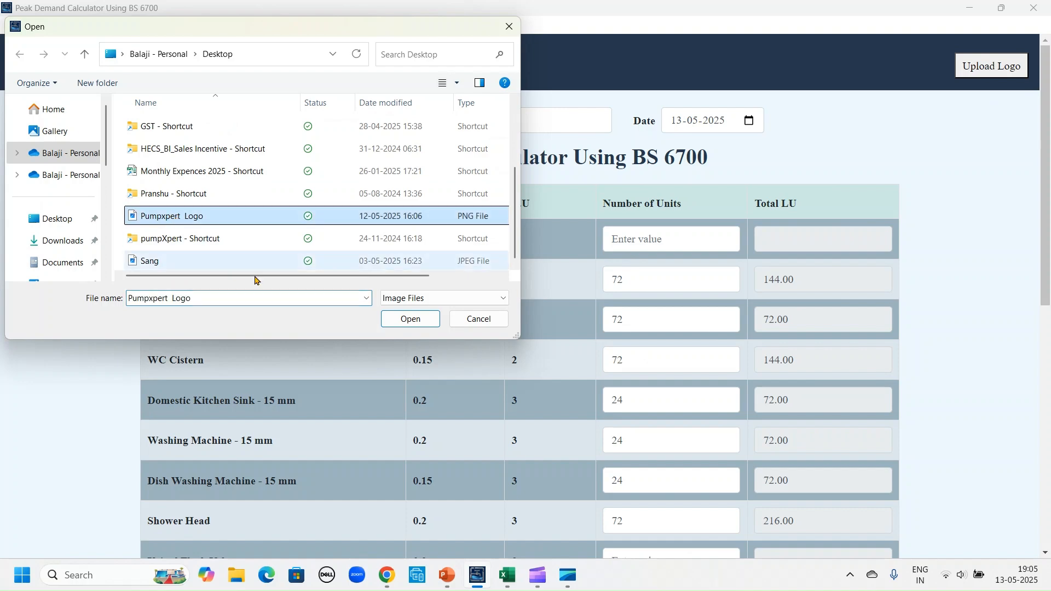
click(410, 319)
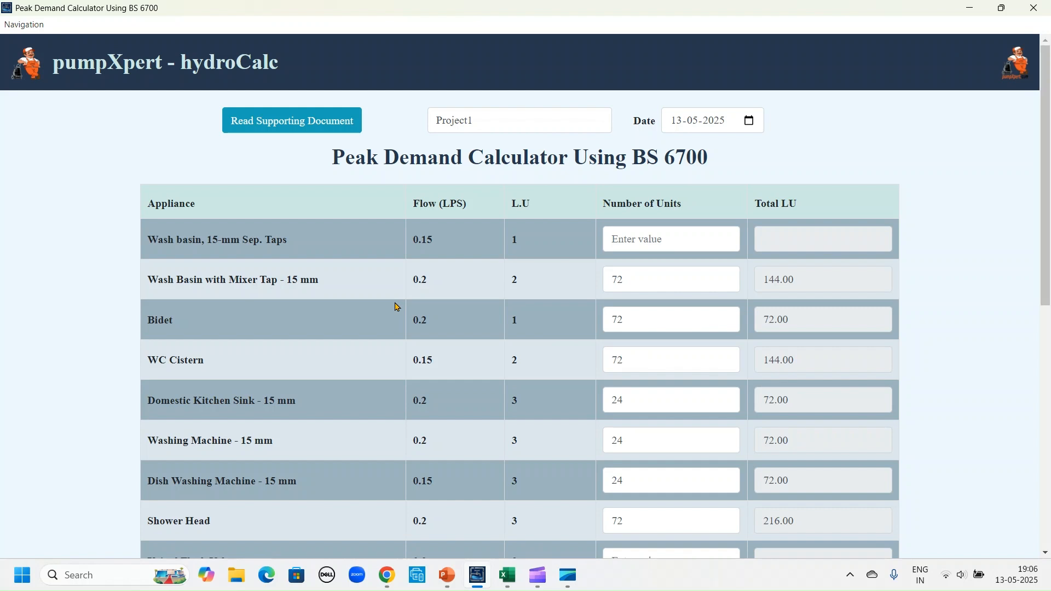
Step: Save the peak demand calculation as a PDF named download1 on the Desktop
scroll(397, 307, down, 9)
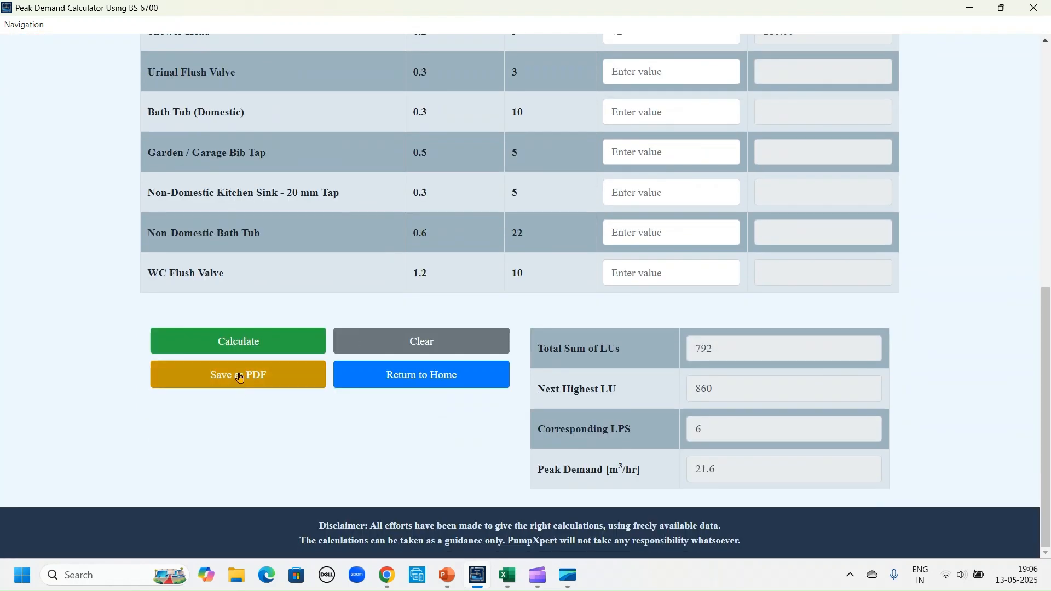
click(240, 376)
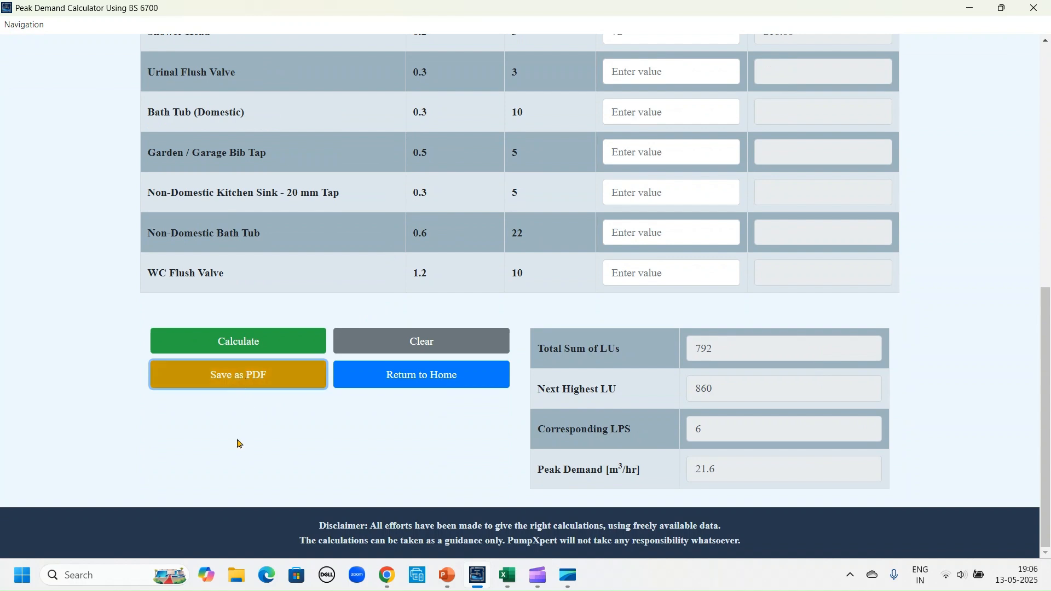
click(264, 377)
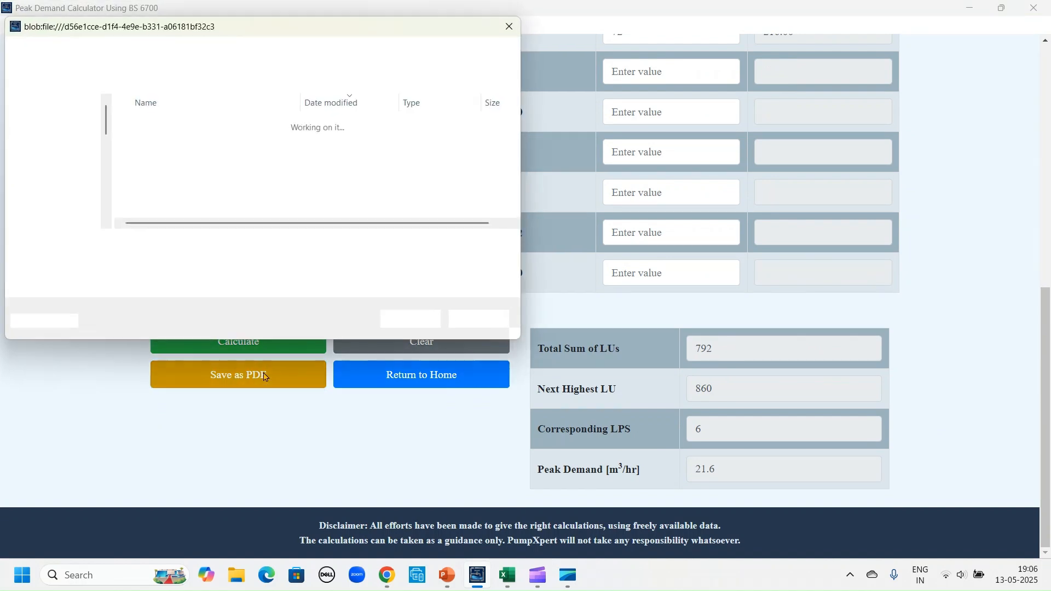
click(148, 241)
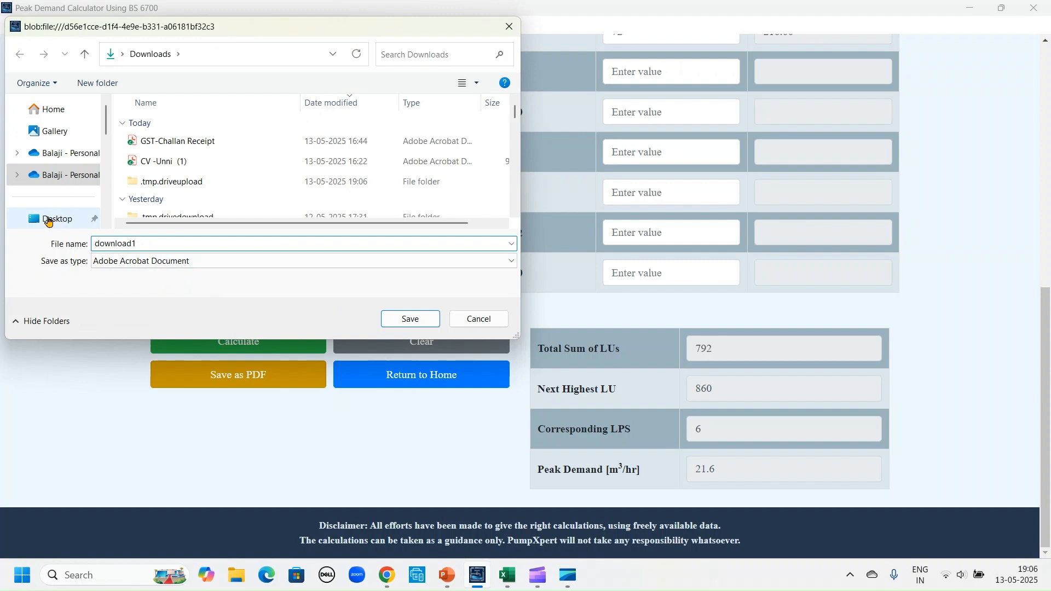
click(48, 220)
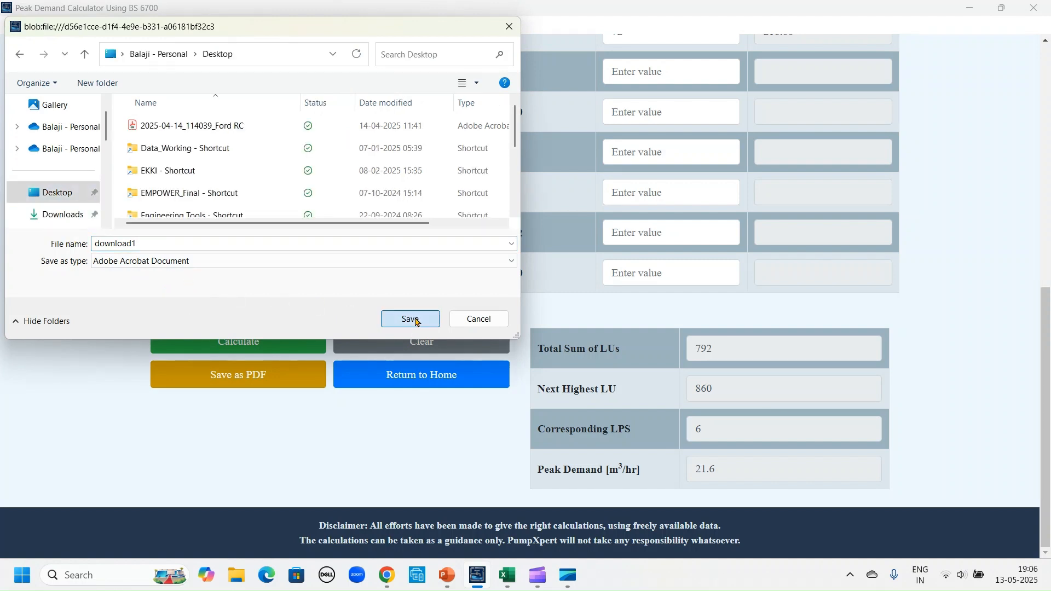
click(411, 319)
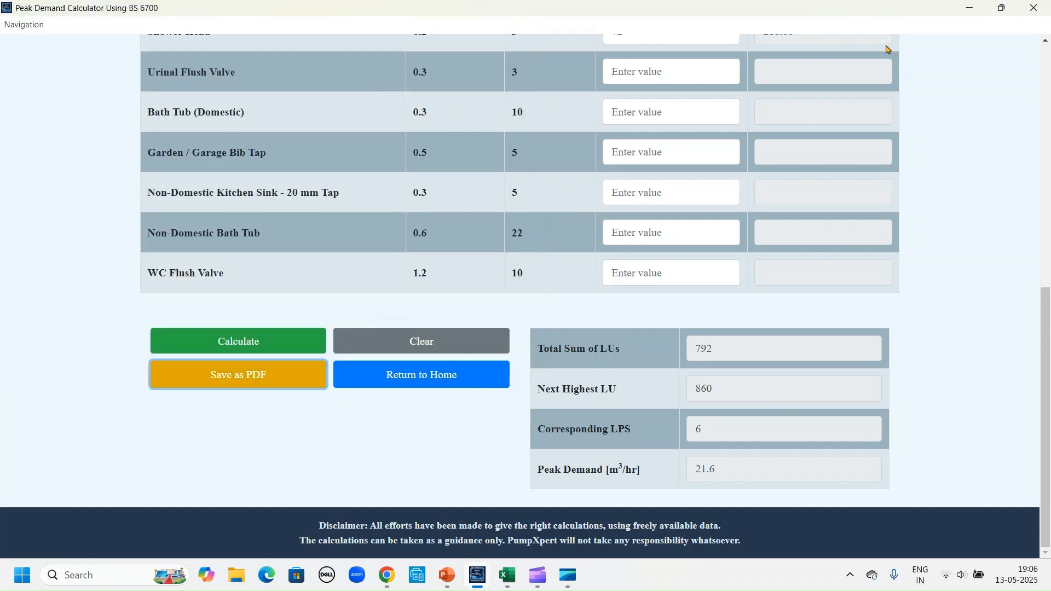
Step: Open the download1 PDF from the desktop, review its fixture table and peak demand results, and close it
click(975, 9)
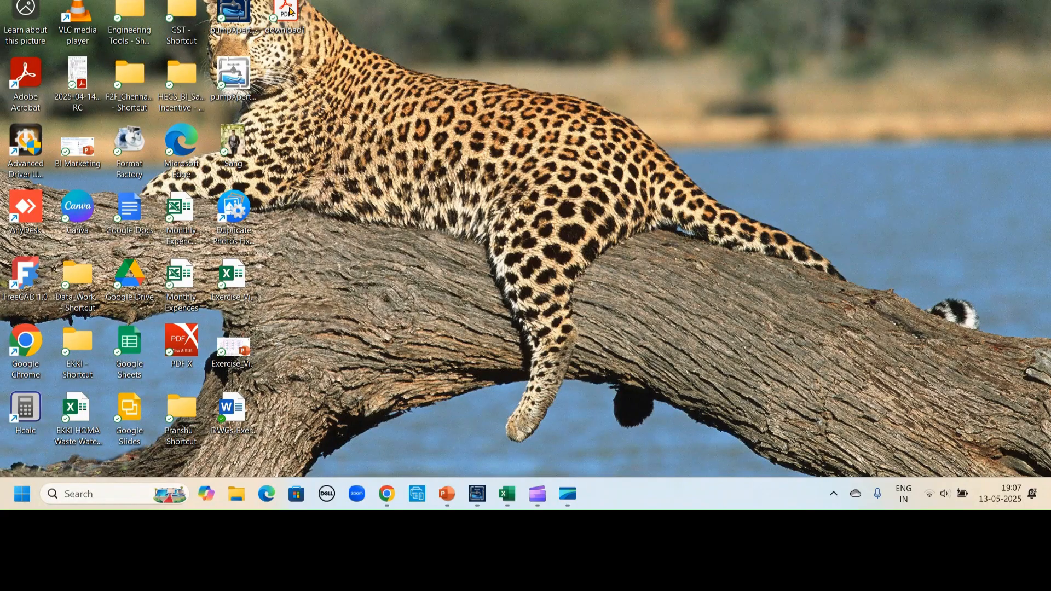
double_click(287, 12)
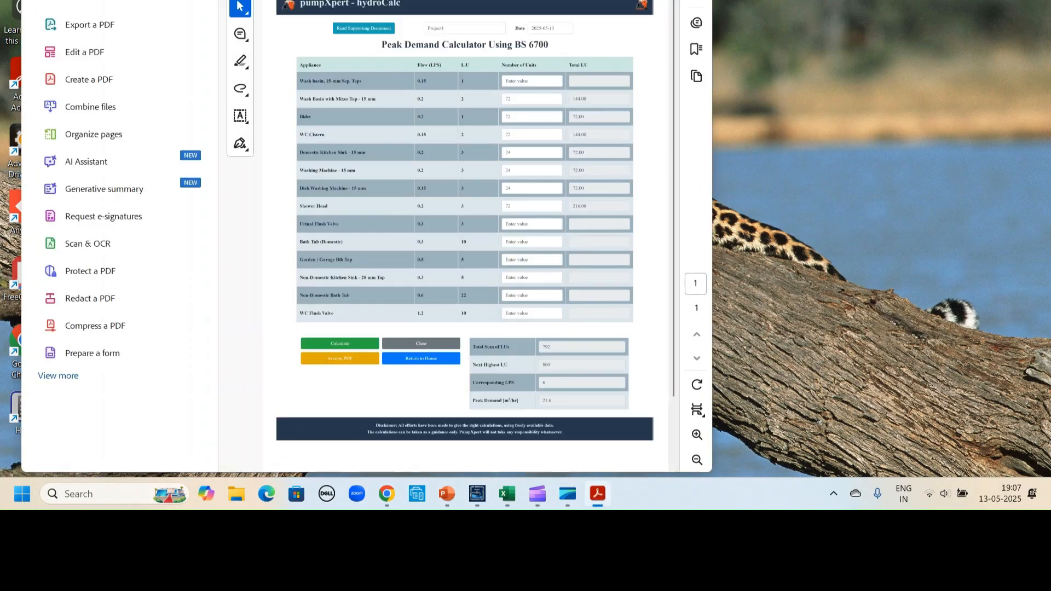
click(201, 5)
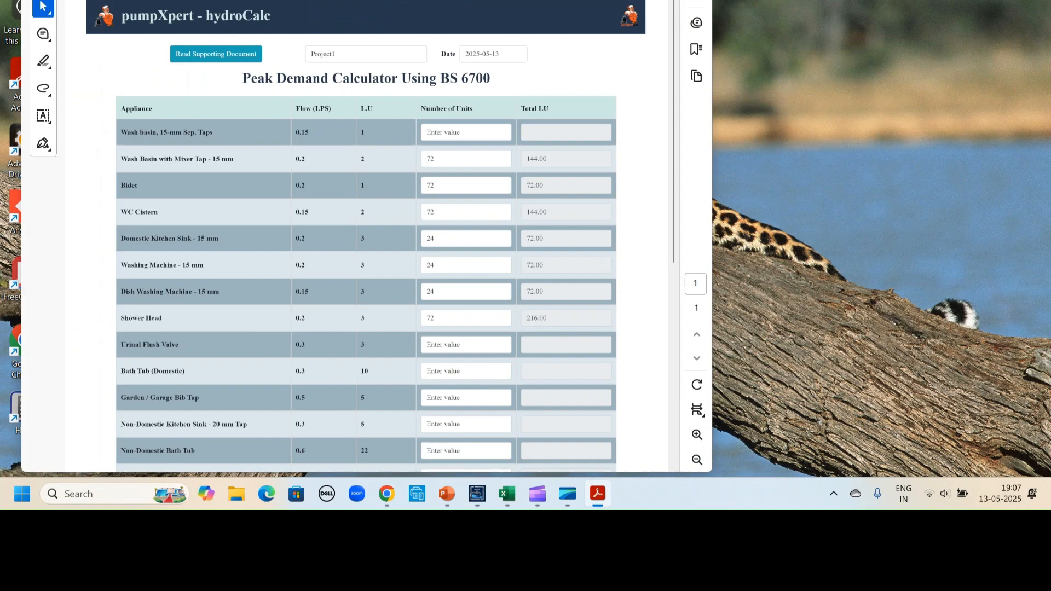
click(665, 0)
scroll(959, 216, down, 3)
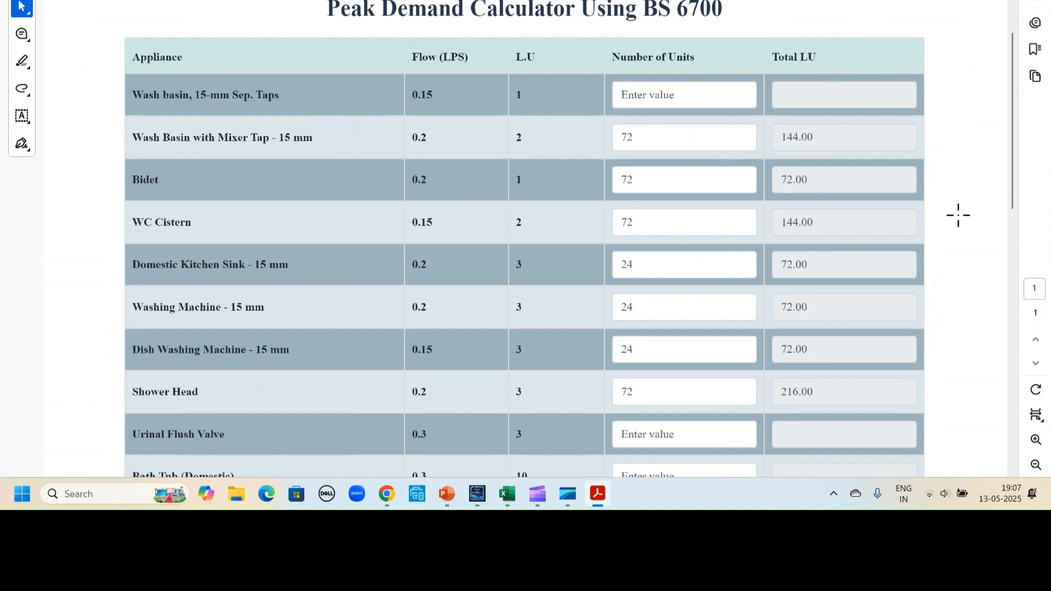
scroll(939, 216, down, 3)
scroll(939, 216, down, 4)
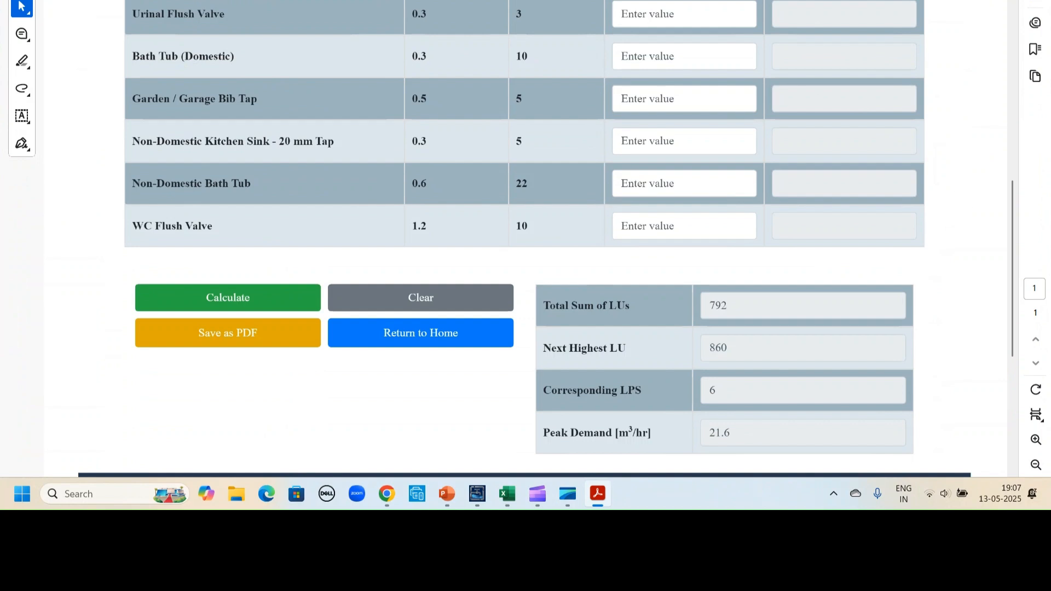
key(alt+F4)
Step: Switch back to hydroCalc, clear the BS 6700 peak demand calculation and return to the home page
click(478, 494)
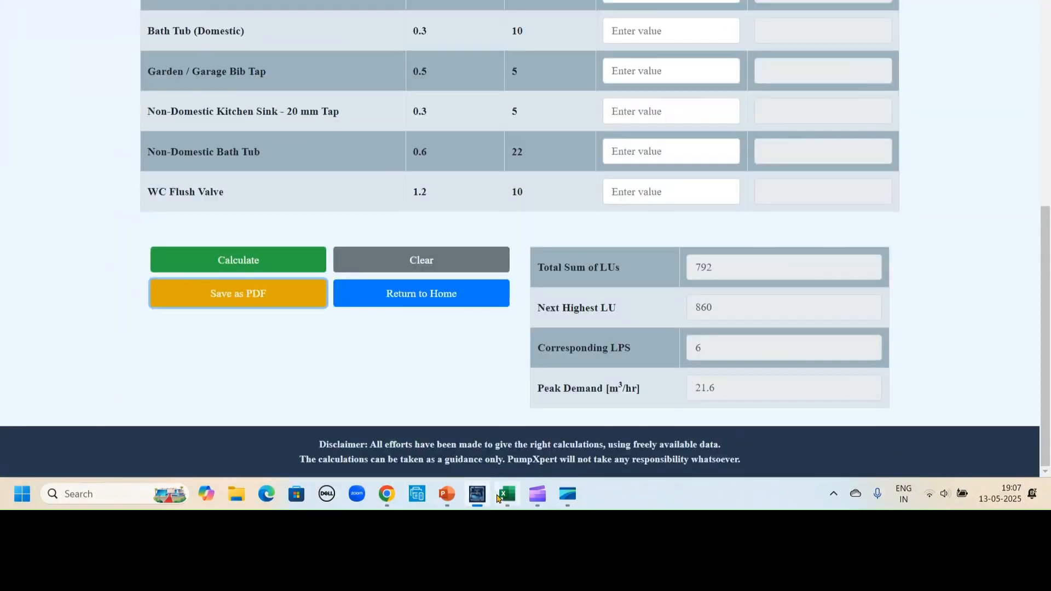
click(414, 259)
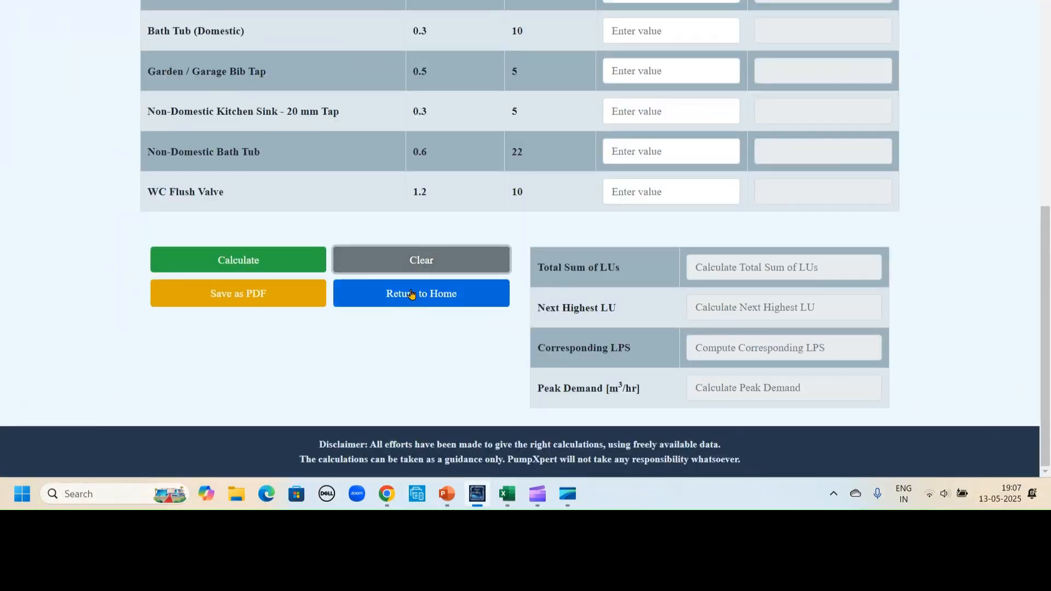
click(411, 294)
Step: Open the Pipe Size Calculator, view its supporting document and close the document
scroll(997, 256, down, 6)
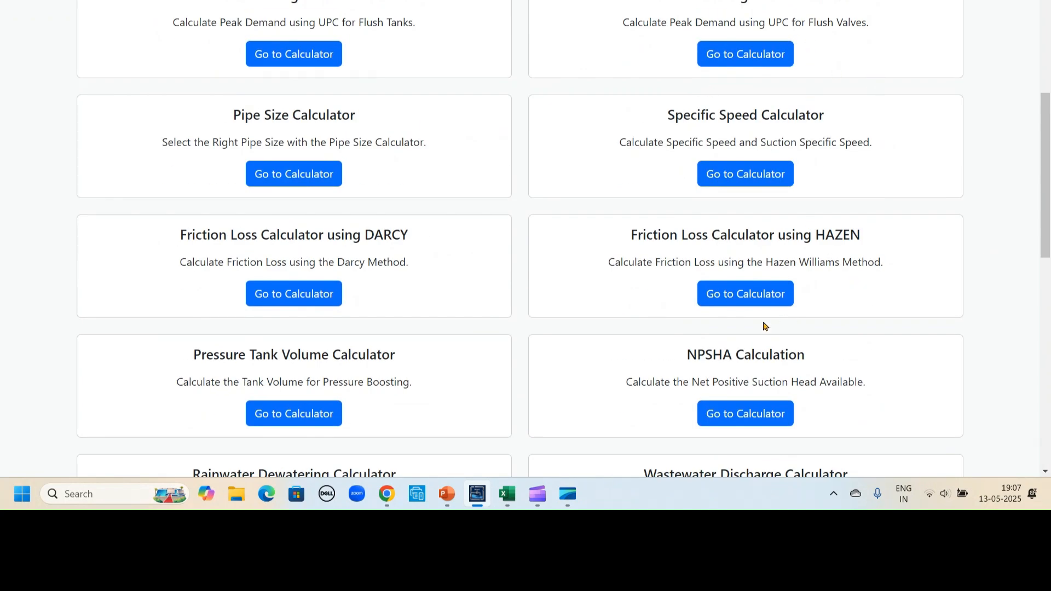
click(295, 178)
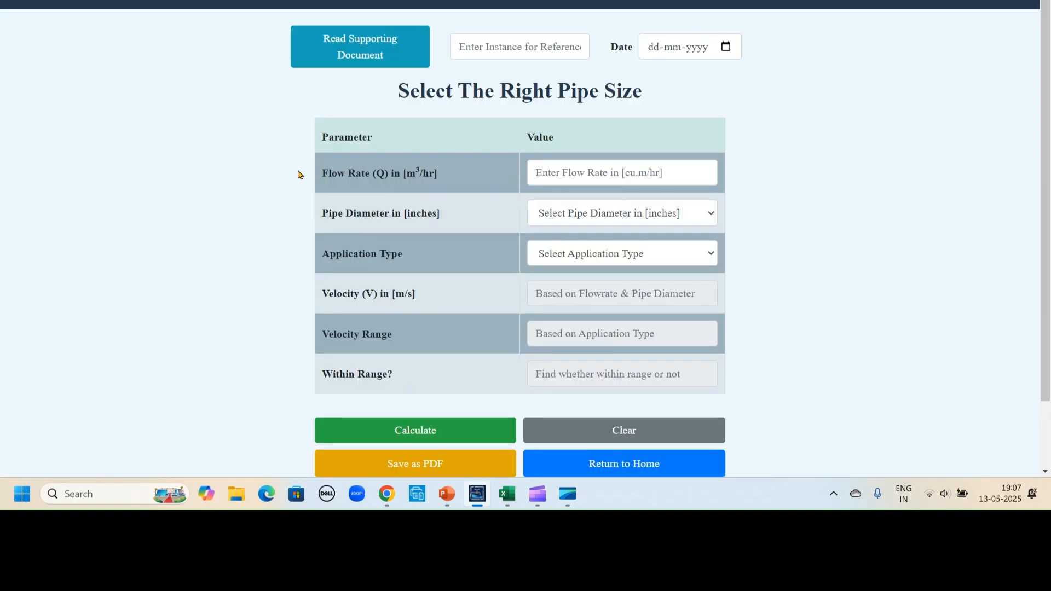
click(359, 56)
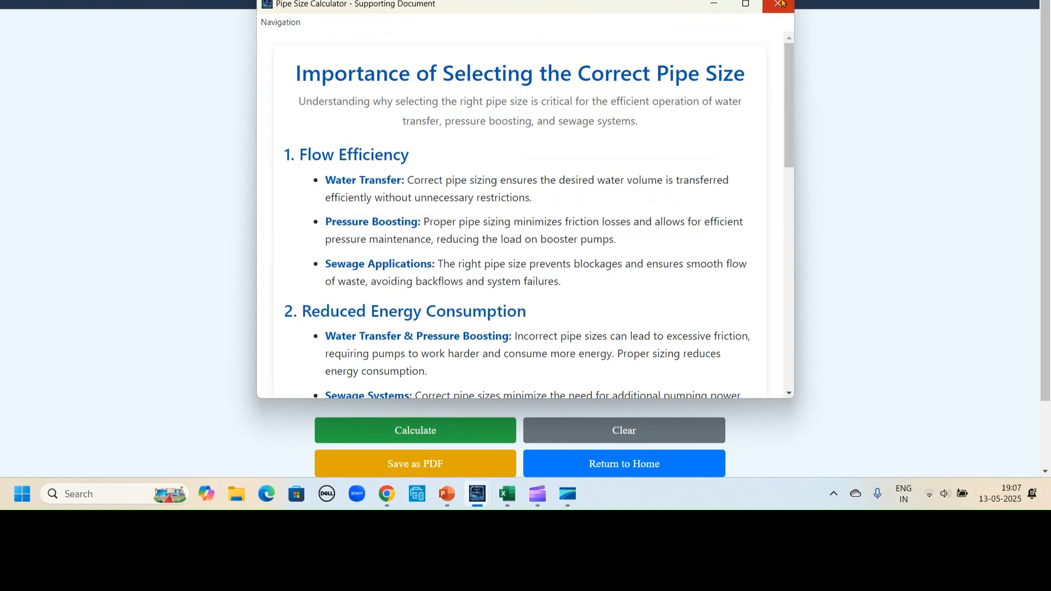
click(780, 4)
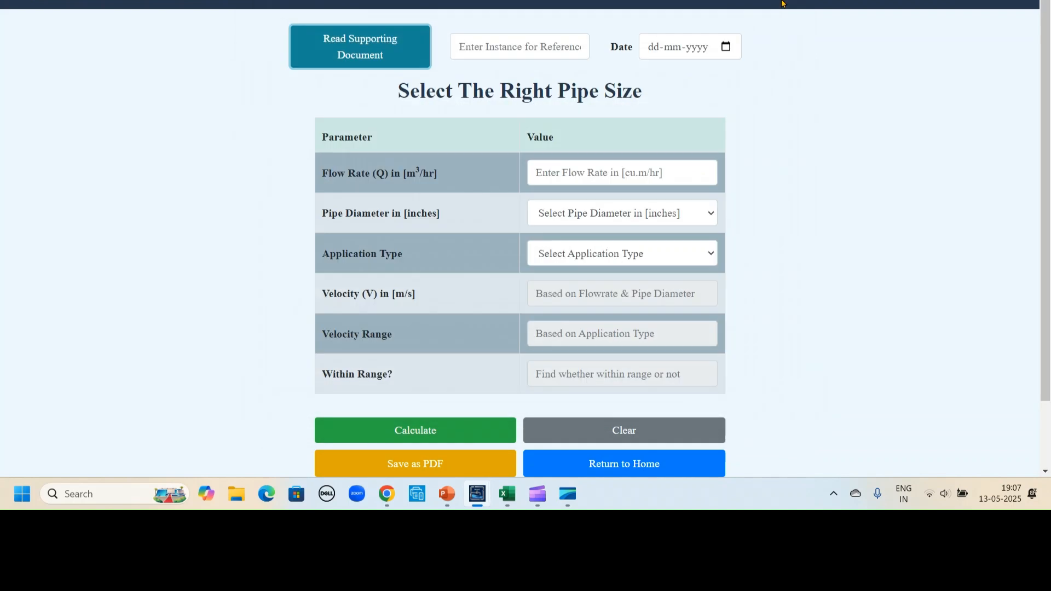
click(486, 46)
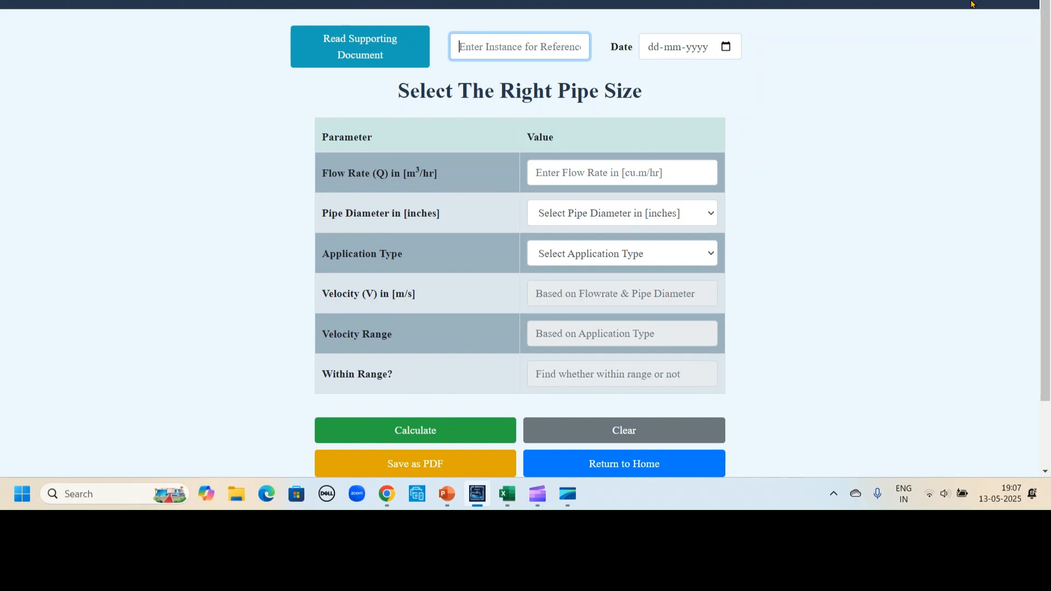
Step: Set the flow rate to 21.6 m³/hr and the pipe diameter to 3 inches
click(581, 172)
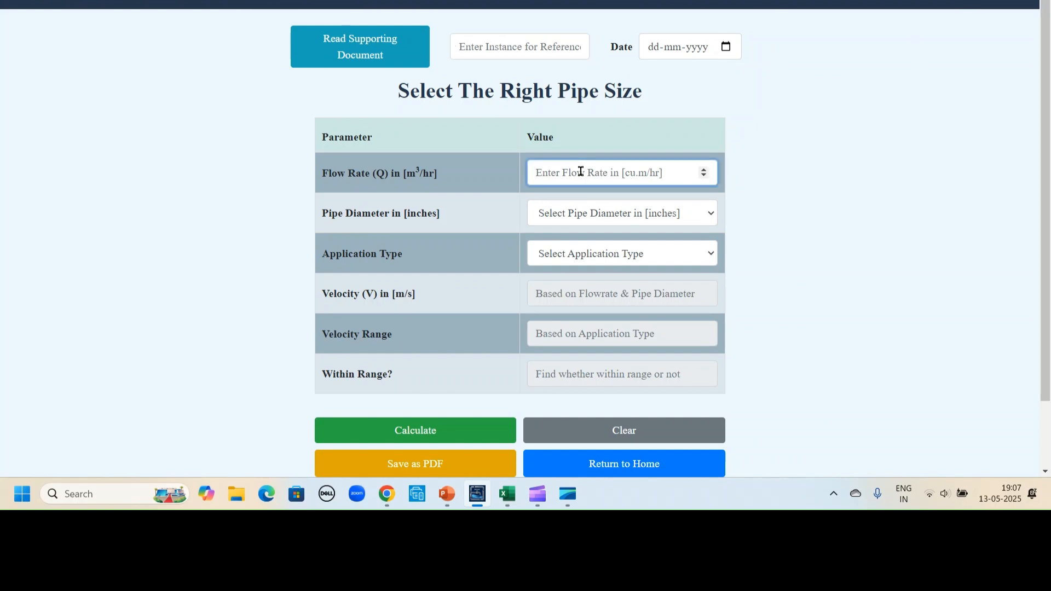
text(21.6)
click(578, 214)
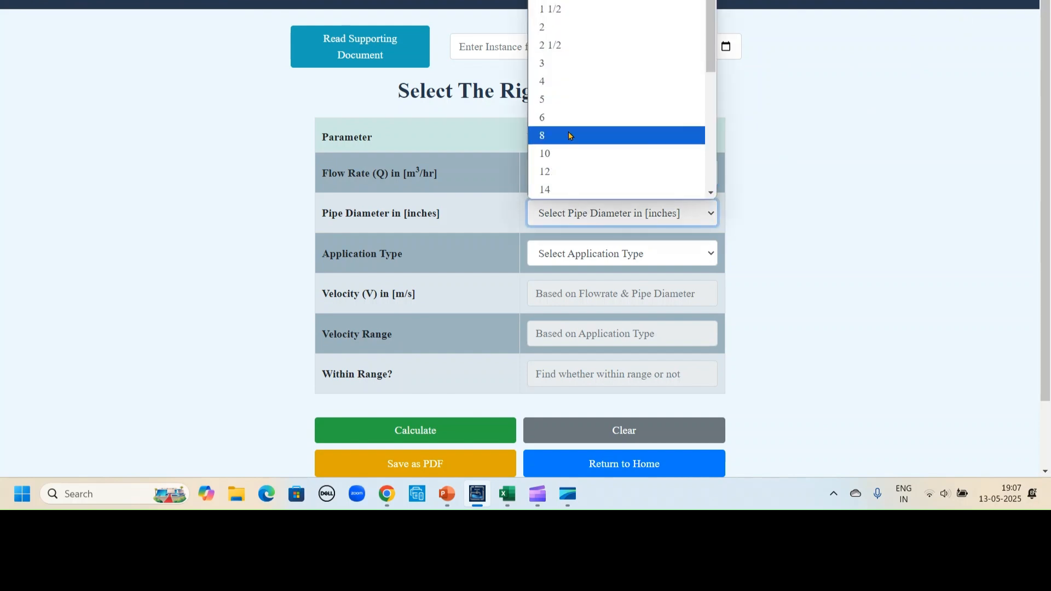
click(559, 64)
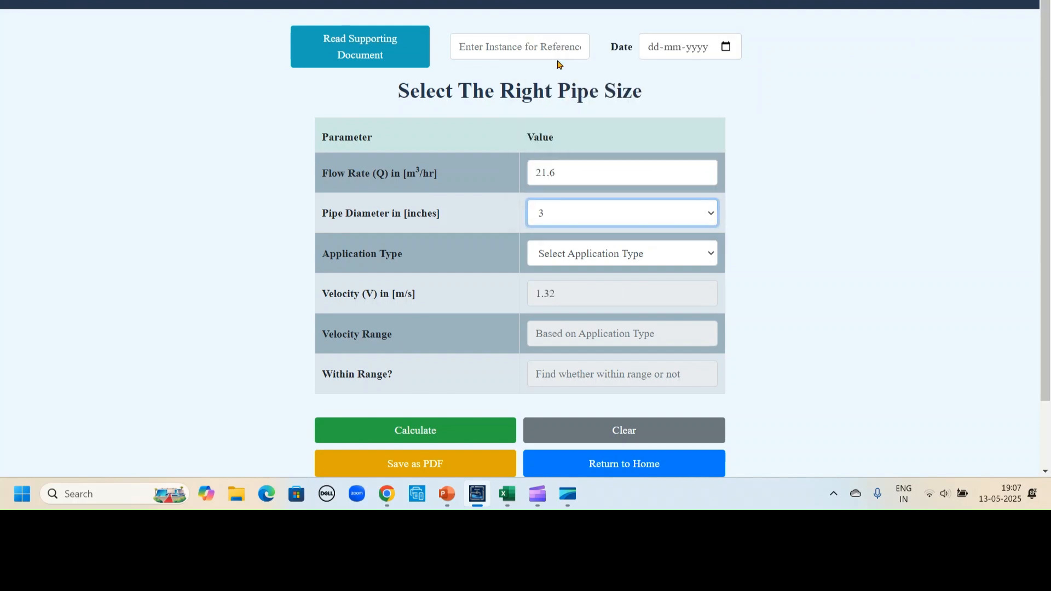
Step: Set the application type to Pressure Boosting and change the pipe diameter to 2 1/2 inches
click(584, 257)
click(581, 293)
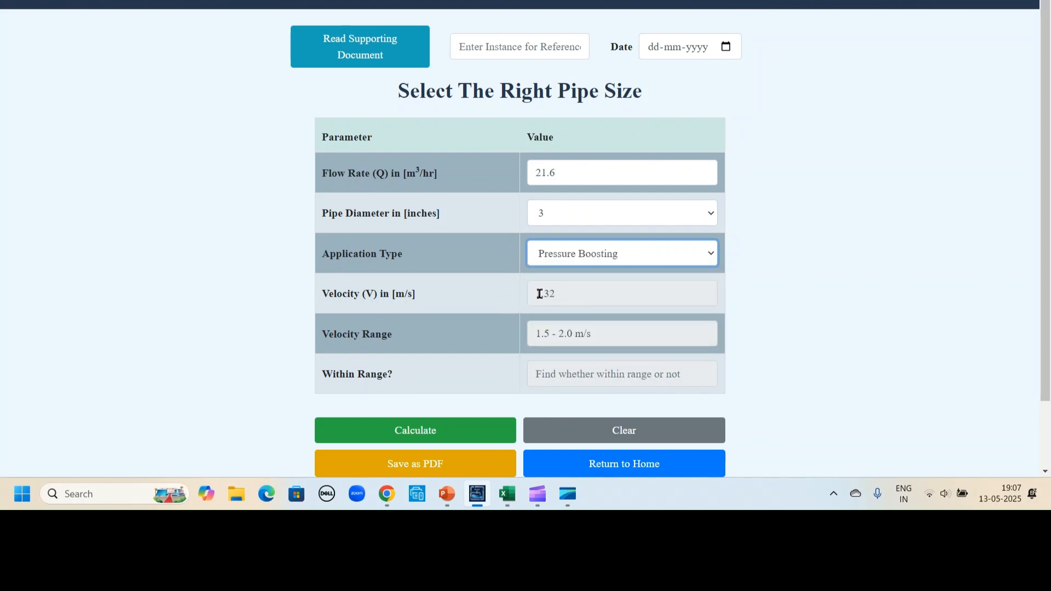
click(583, 213)
click(577, 31)
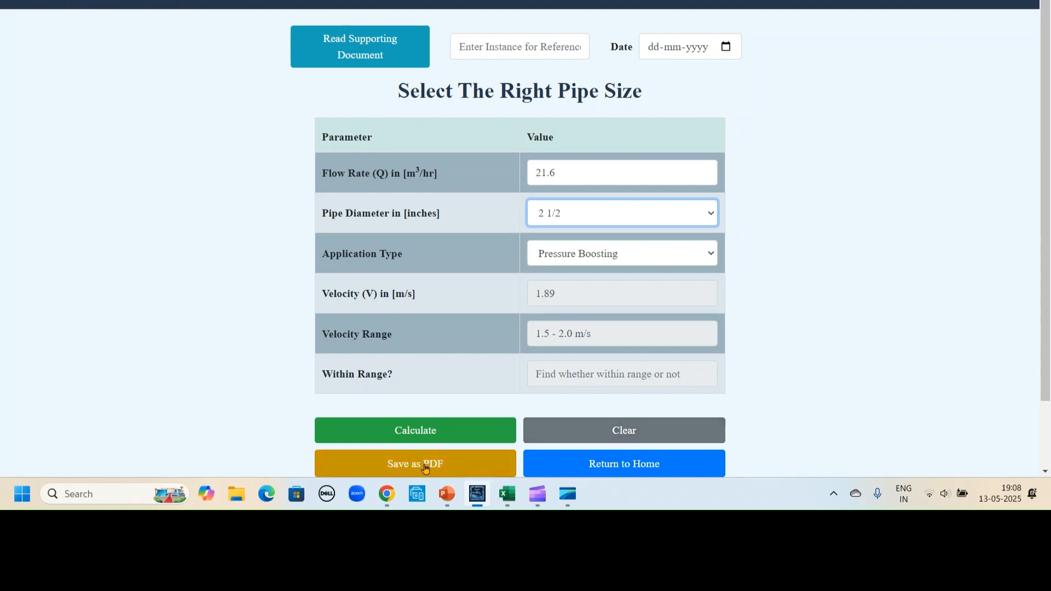
Step: Clear the pipe size calculation and return to the home page
click(597, 435)
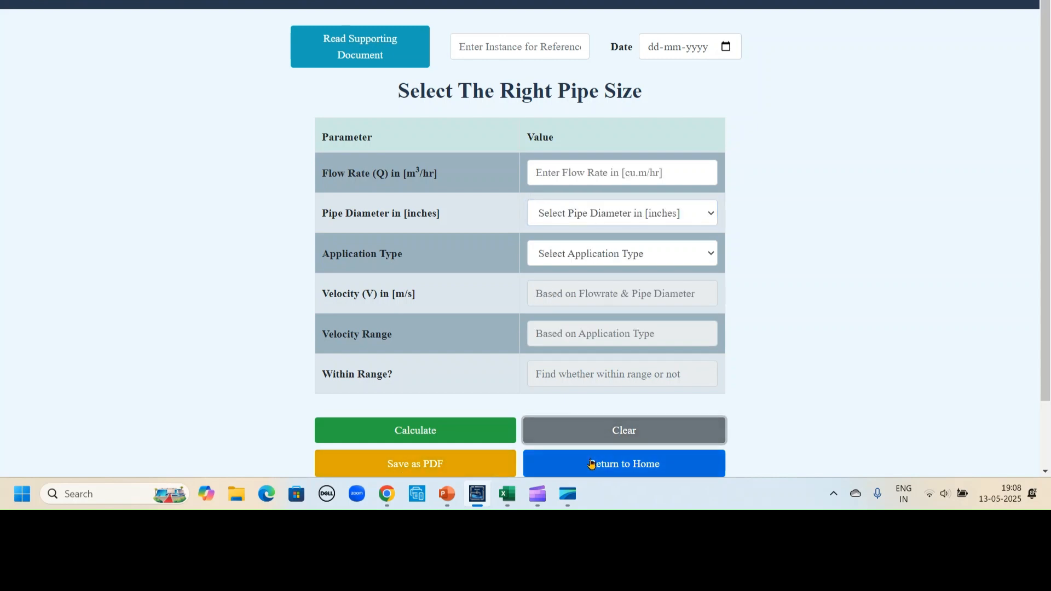
click(591, 464)
Step: Open the NPSHA Calculation tool, view its supporting document and close the document
scroll(613, 465, down, 4)
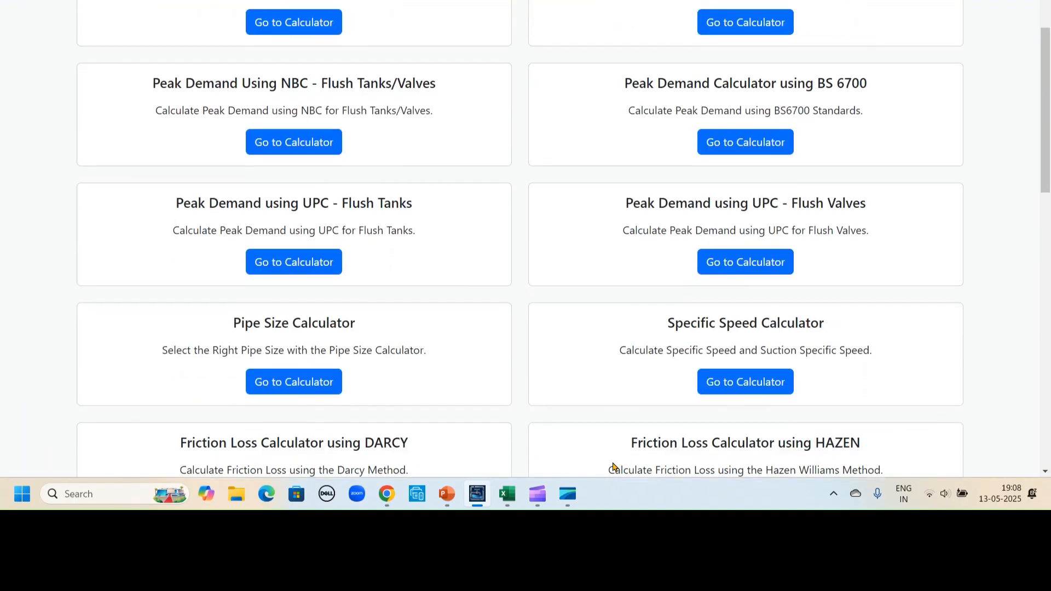
scroll(613, 466, down, 4)
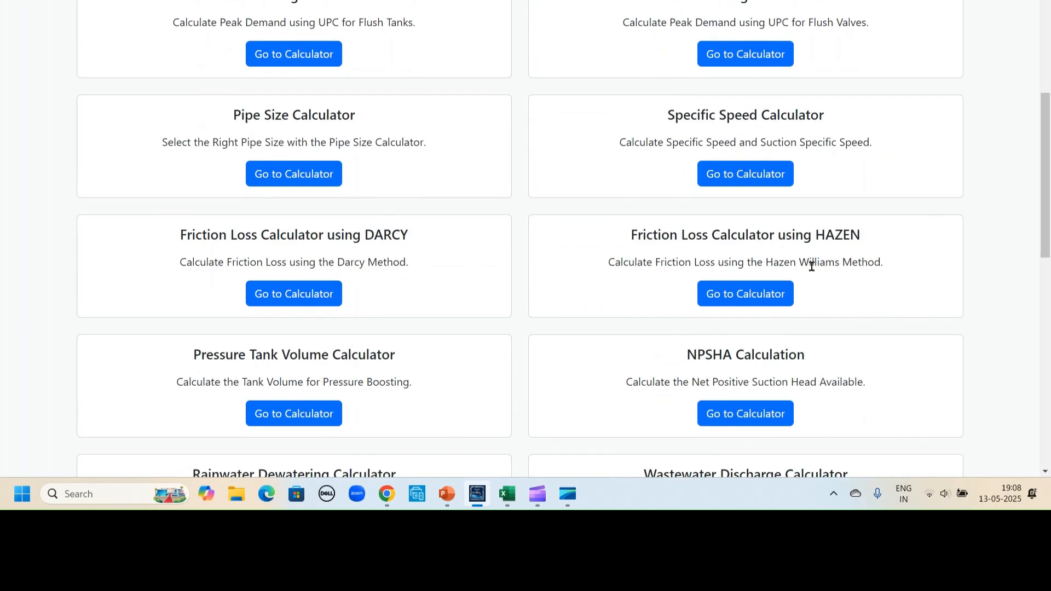
scroll(757, 350, down, 3)
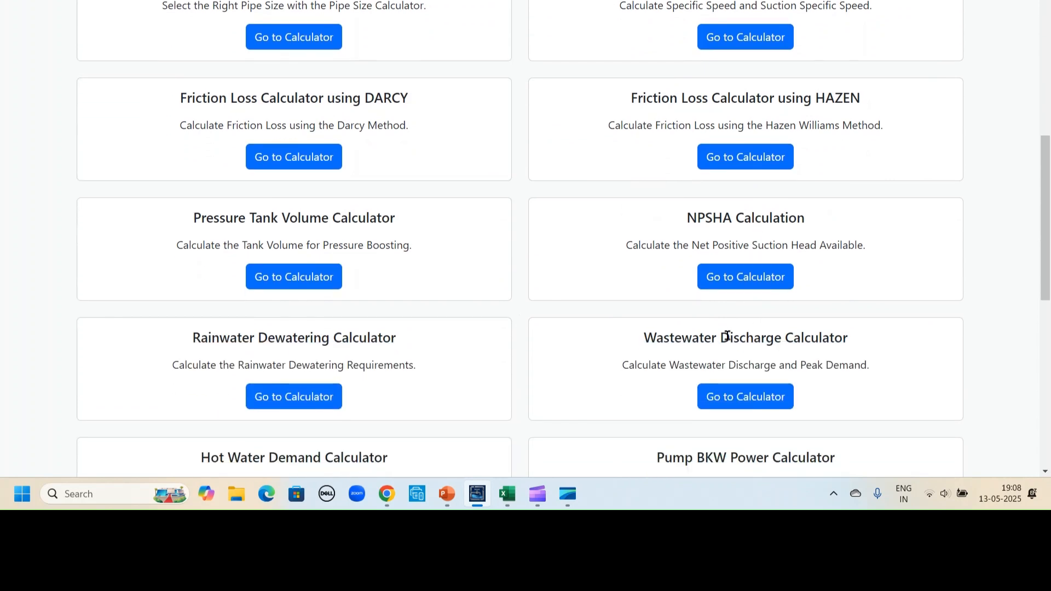
click(756, 278)
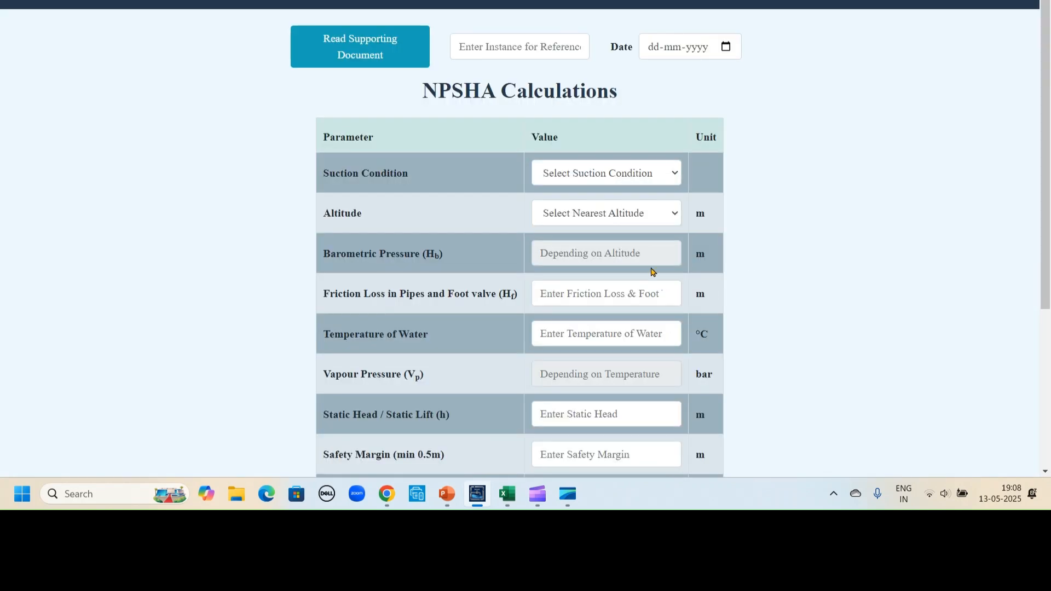
click(371, 52)
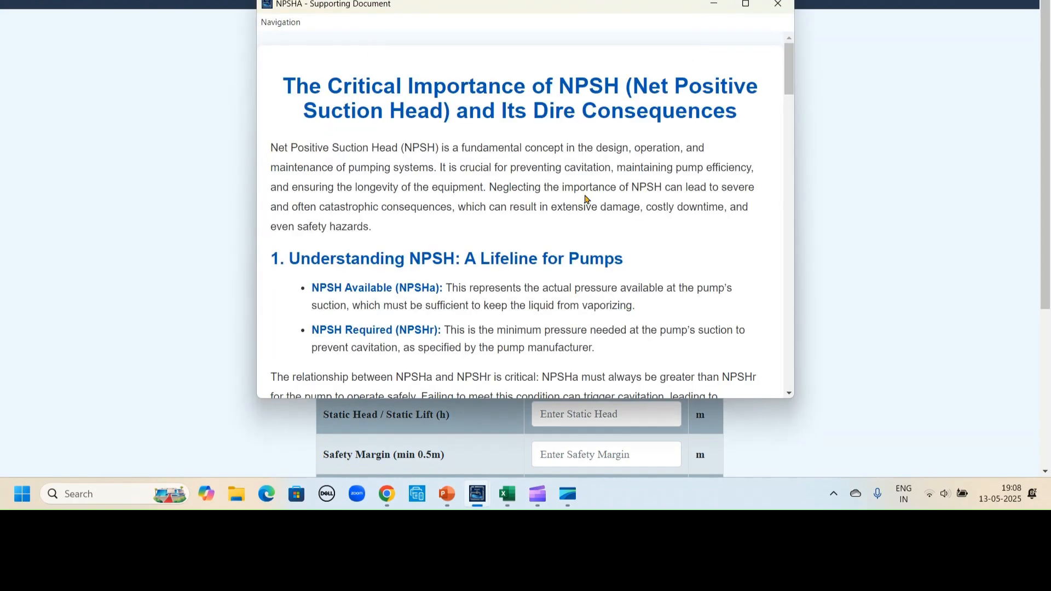
click(778, 3)
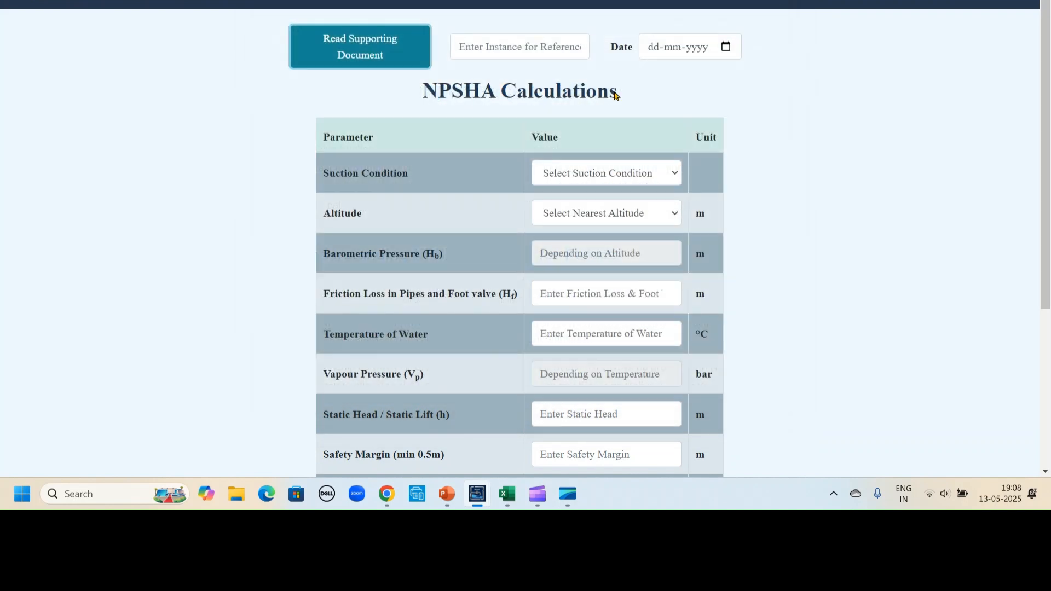
Step: Set the suction condition to Negative Suction and the altitude to 0 m
click(579, 176)
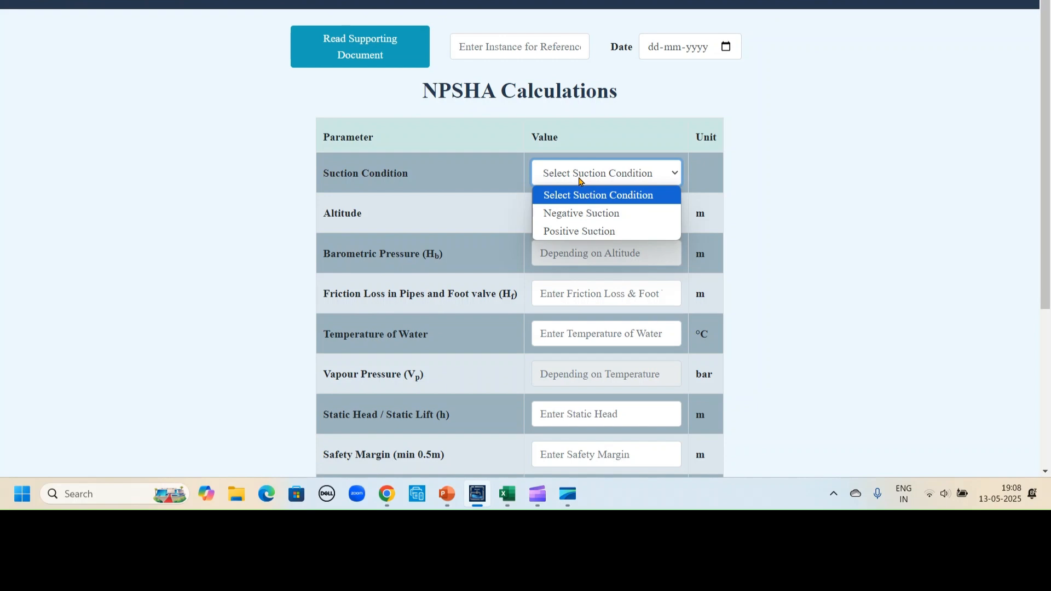
click(583, 213)
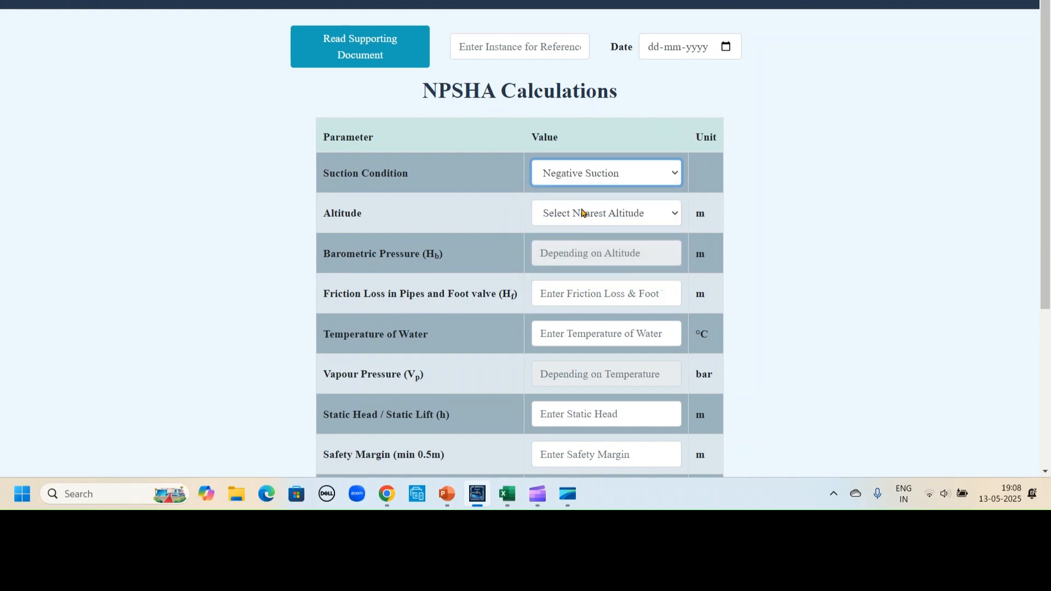
click(583, 214)
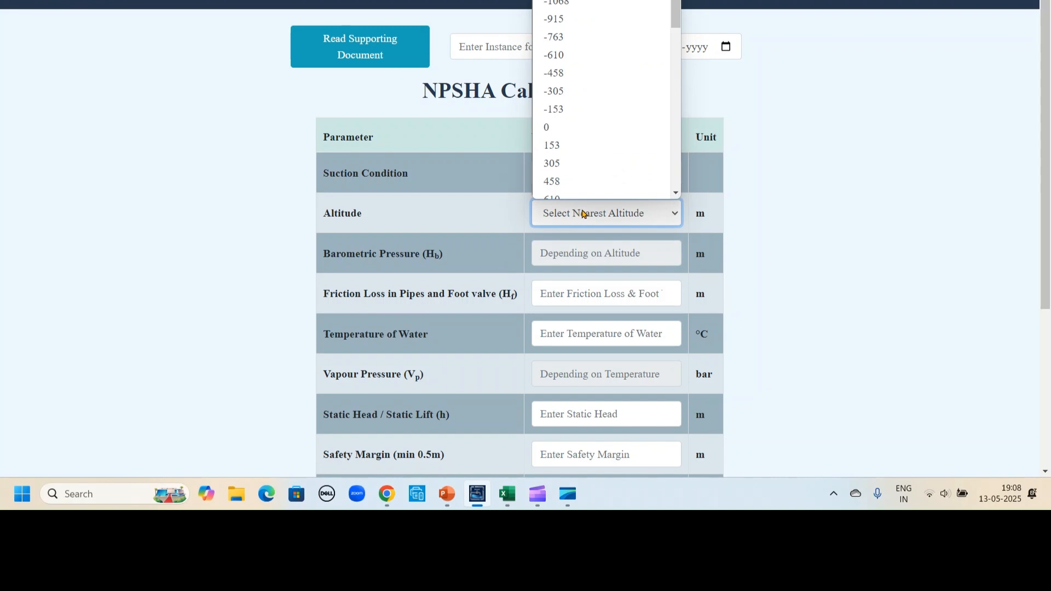
click(573, 123)
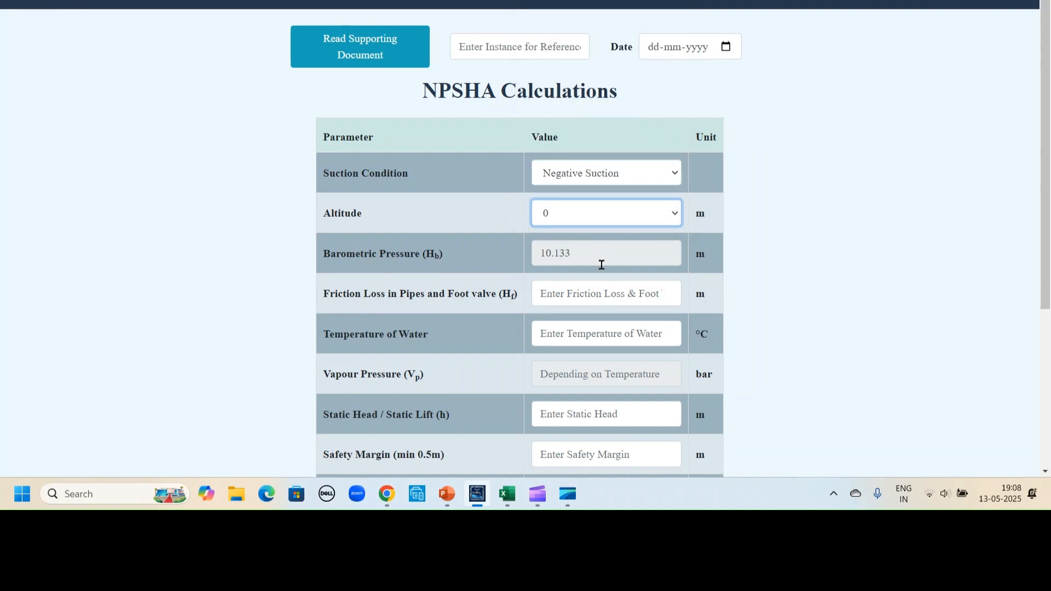
Step: Enter a friction loss in pipes and foot valve of 3 m and a water temperature of 35 °C
scroll(600, 265, down, 1)
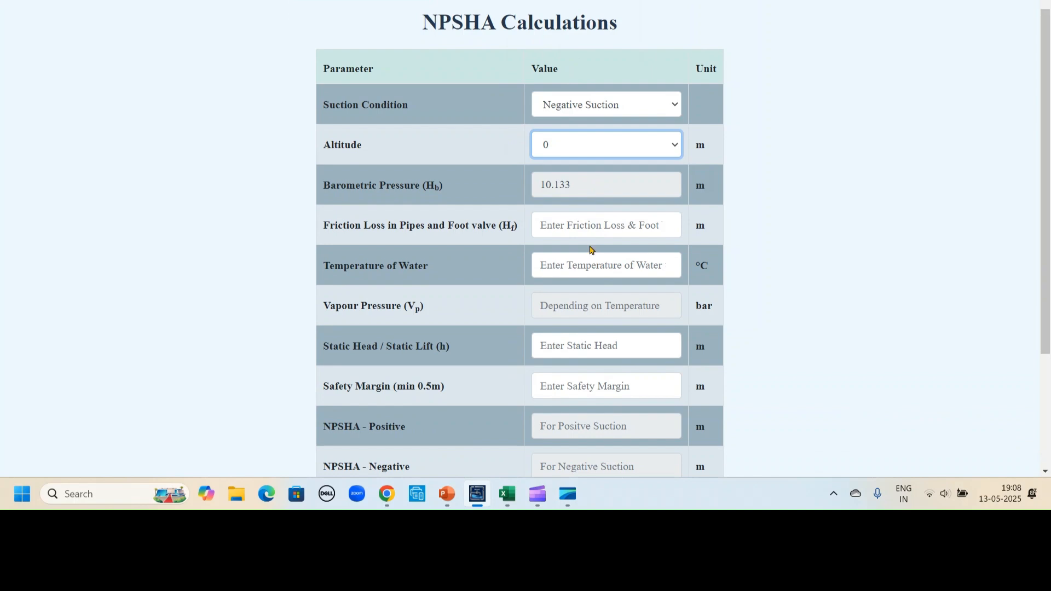
click(580, 222)
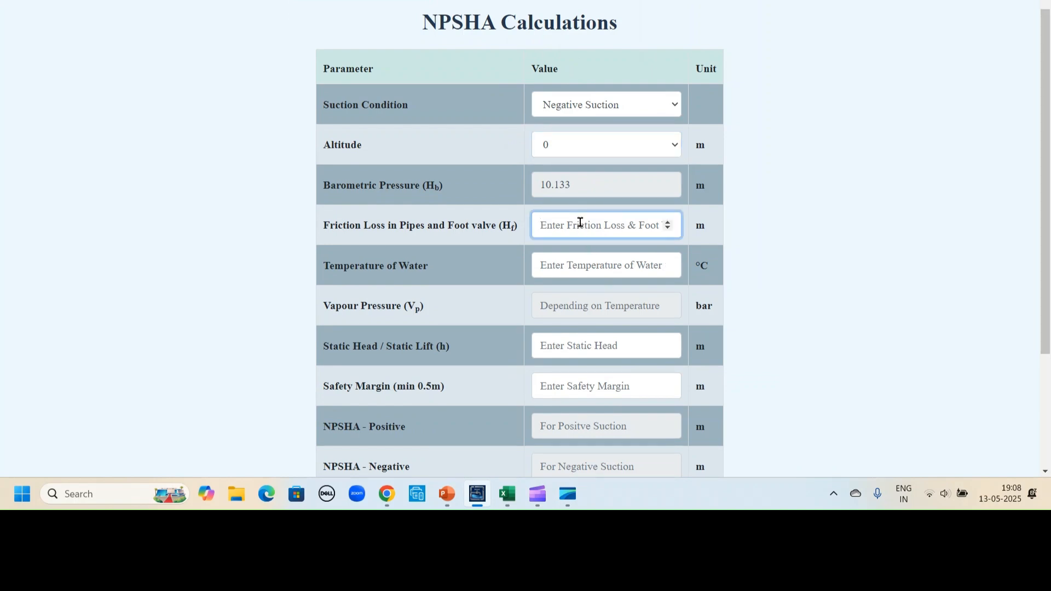
text(3)
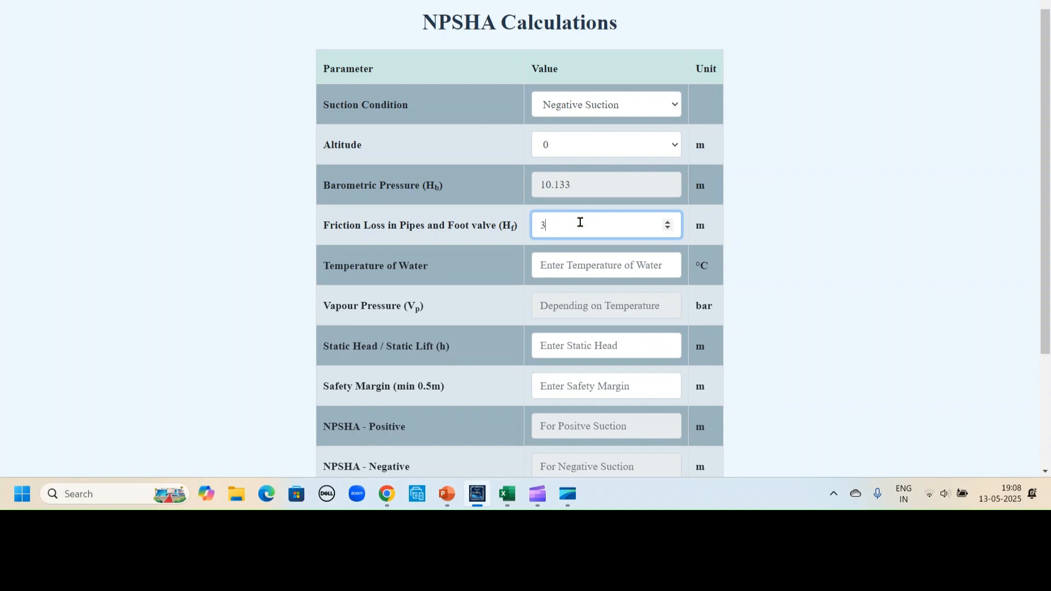
click(565, 264)
text(35)
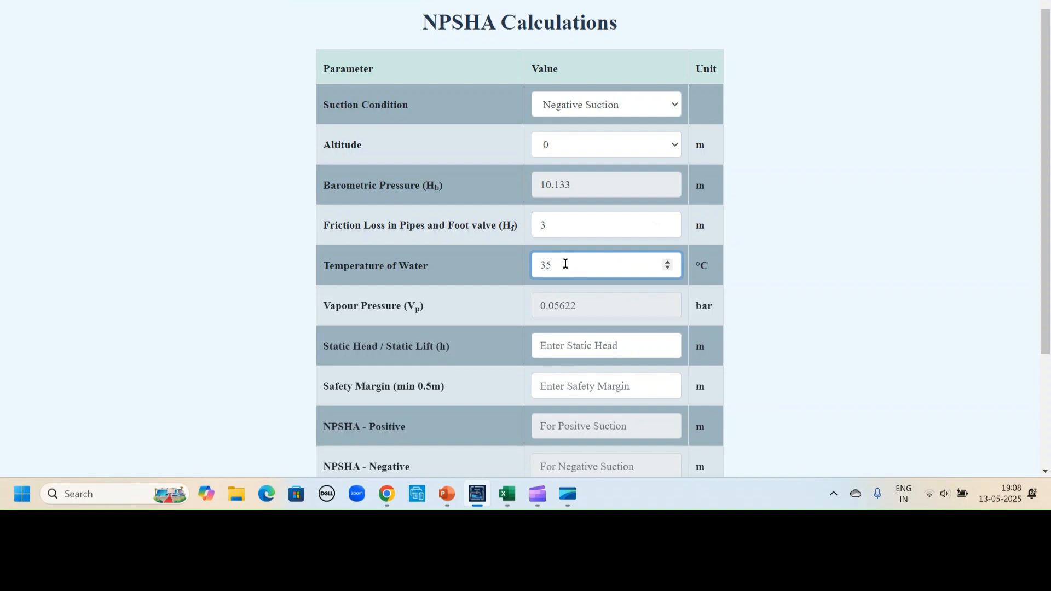
Step: Enter a static head of 3 m and a safety margin of 0.5 m, and calculate the negative-suction NPSHA
scroll(558, 263, down, 2)
click(561, 210)
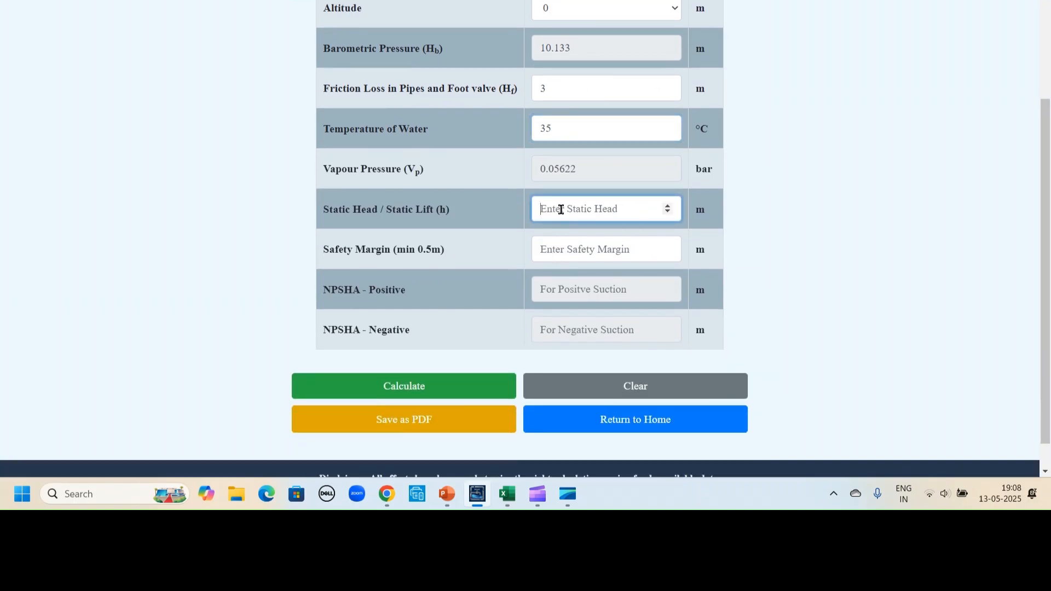
text(3)
click(559, 247)
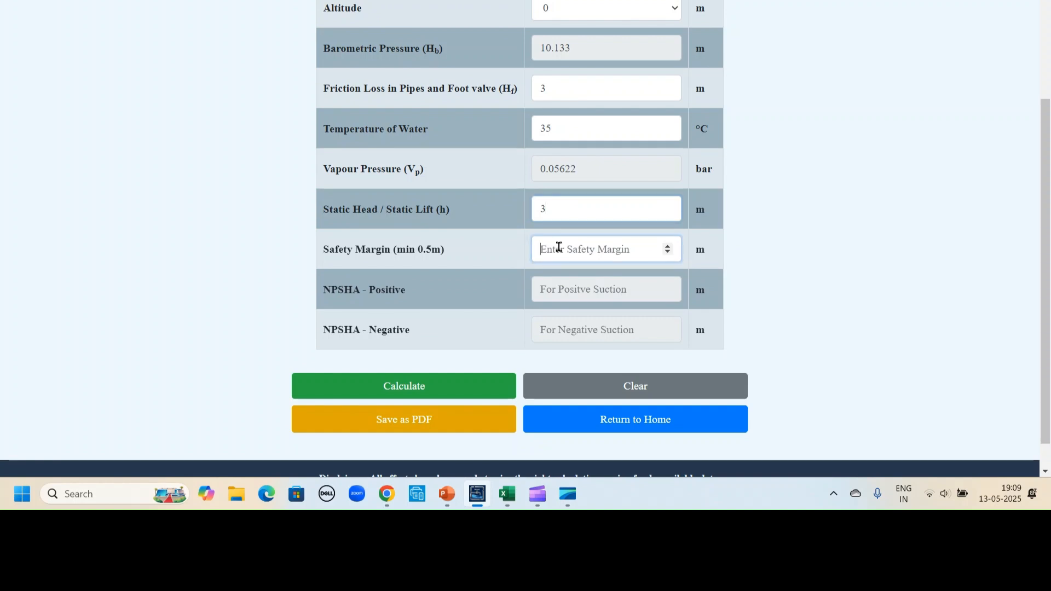
text(.)
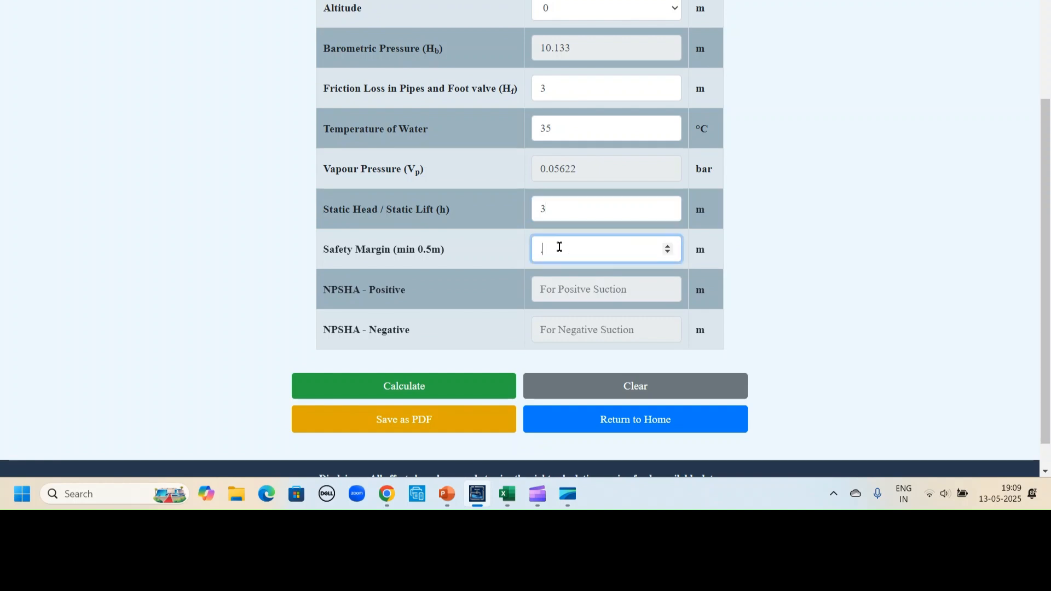
text(5)
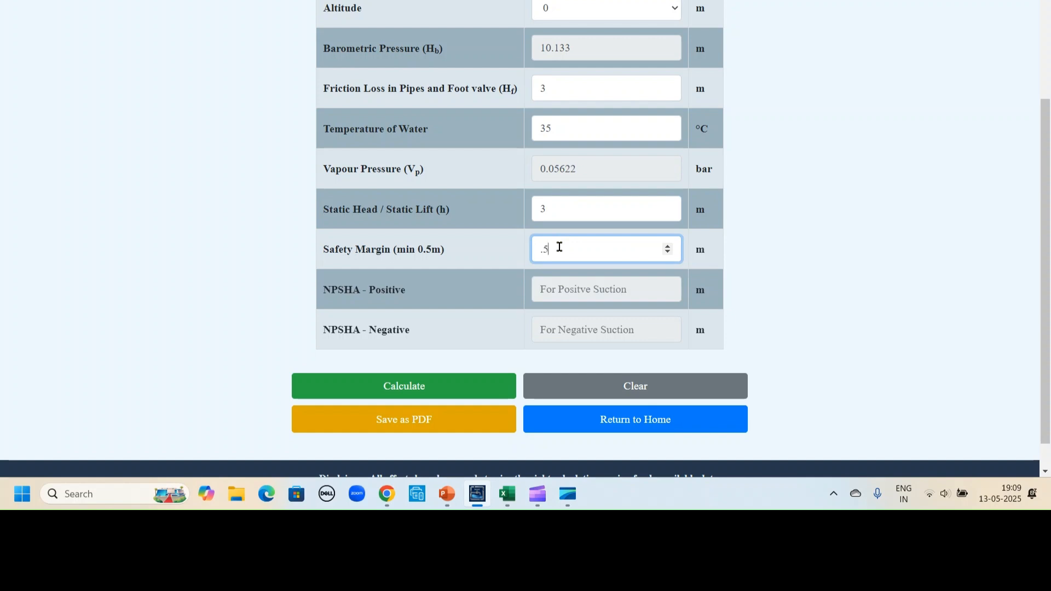
click(430, 387)
drag(590, 330, 528, 329)
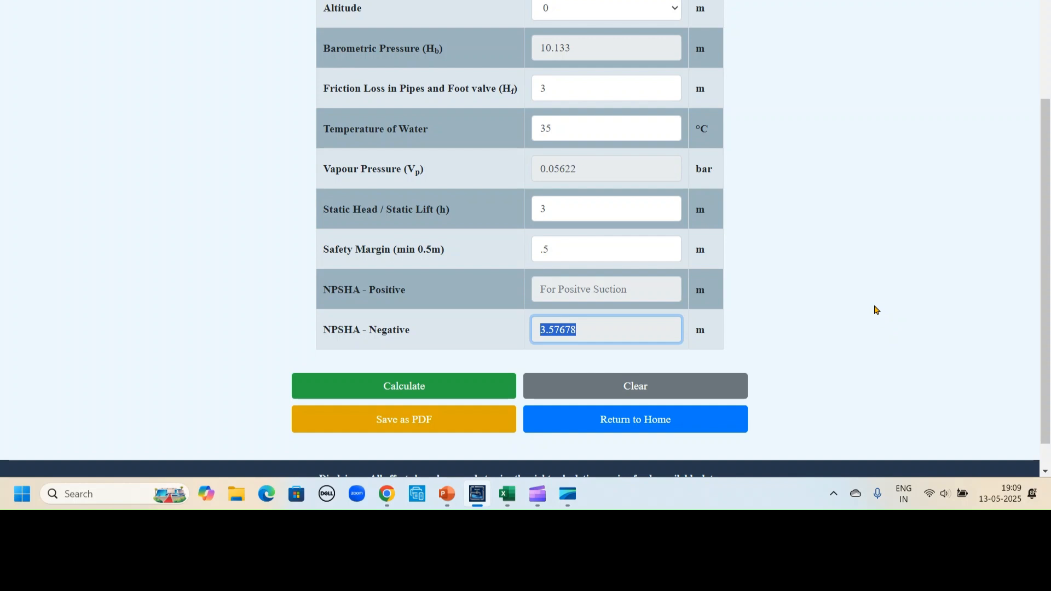
Step: Change the suction condition to Positive Suction and recalculate the NPSHA
click(650, 1)
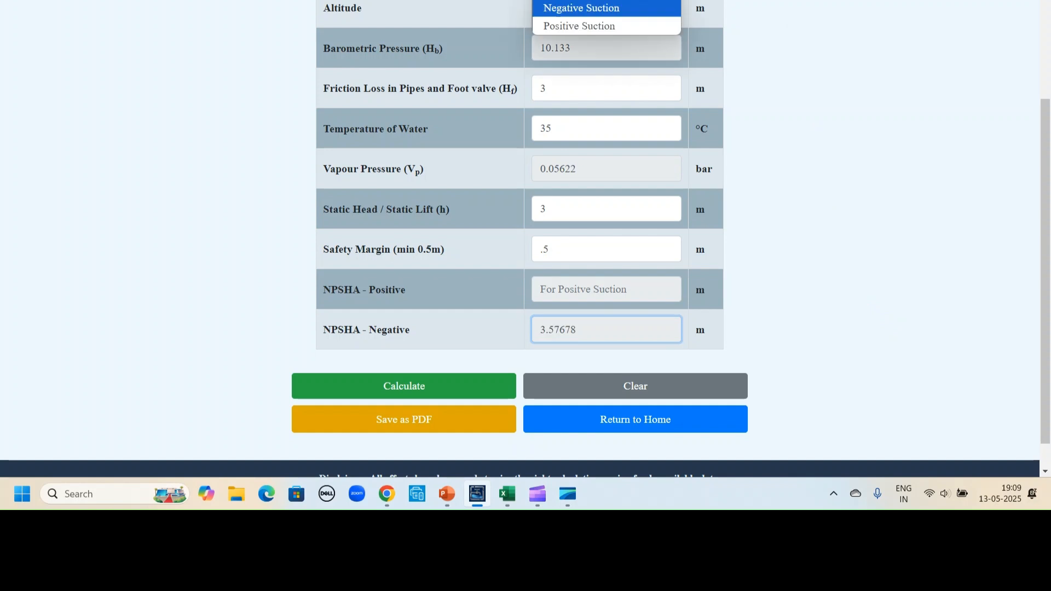
click(640, 27)
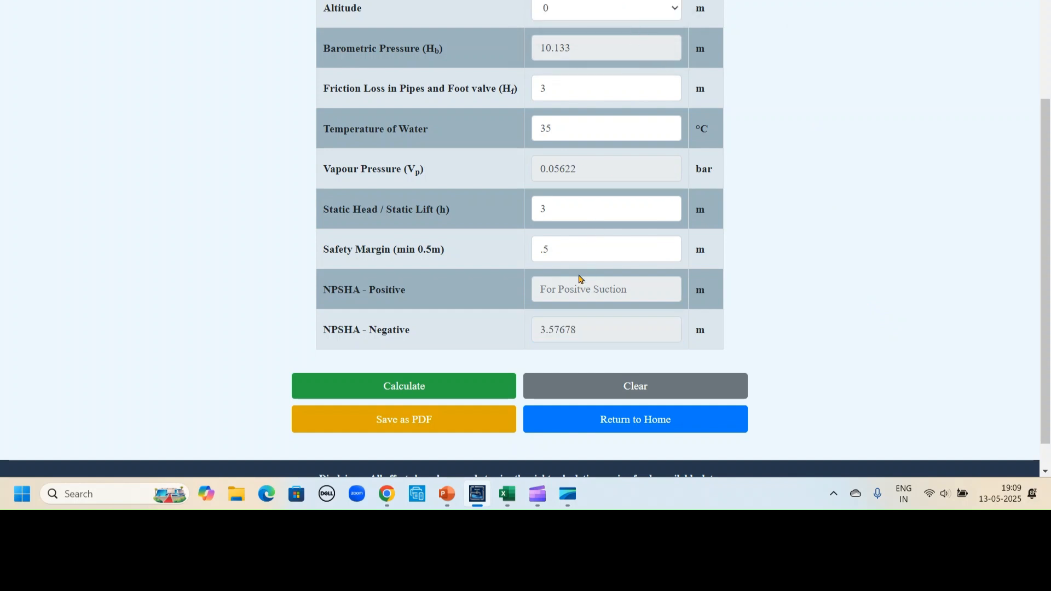
click(463, 391)
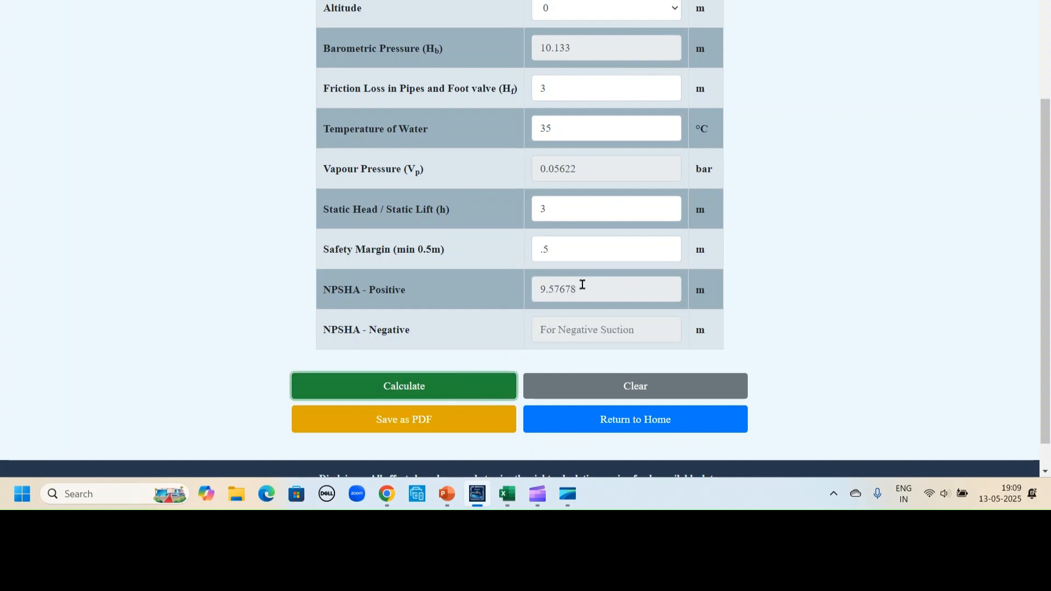
Step: Switch the suction condition back to Negative Suction and recalculate the NPSHA
click(607, 1)
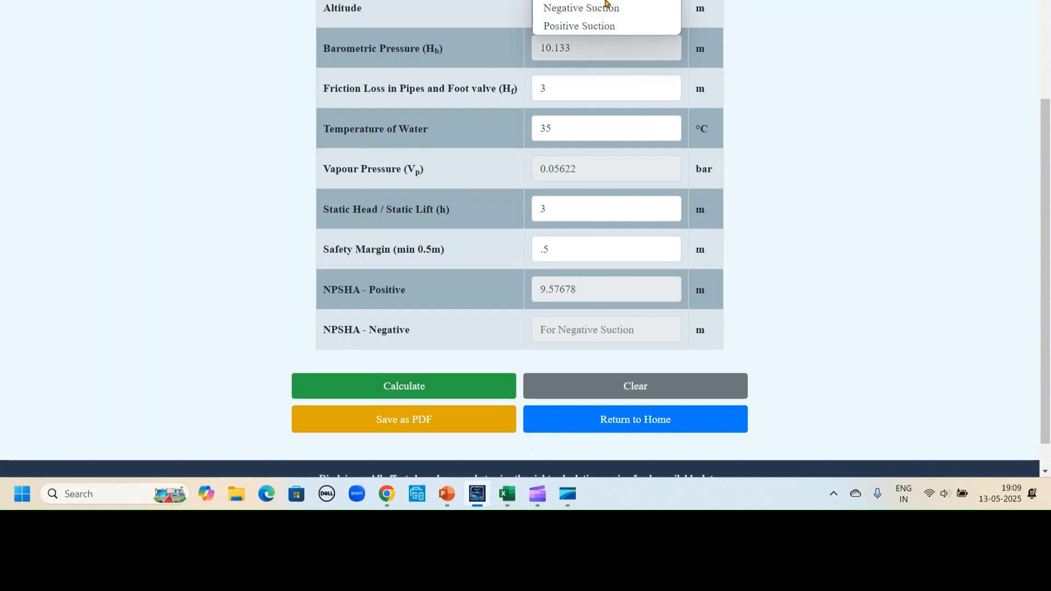
click(606, 7)
click(477, 389)
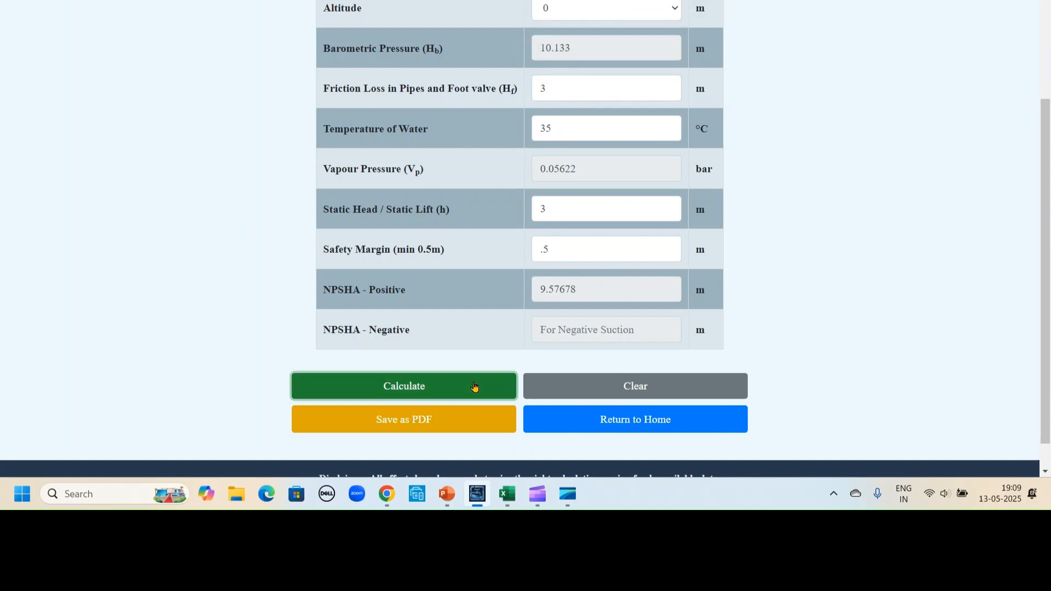
Step: Set the altitude to 610 m and recalculate the negative-suction NPSHA
click(590, 10)
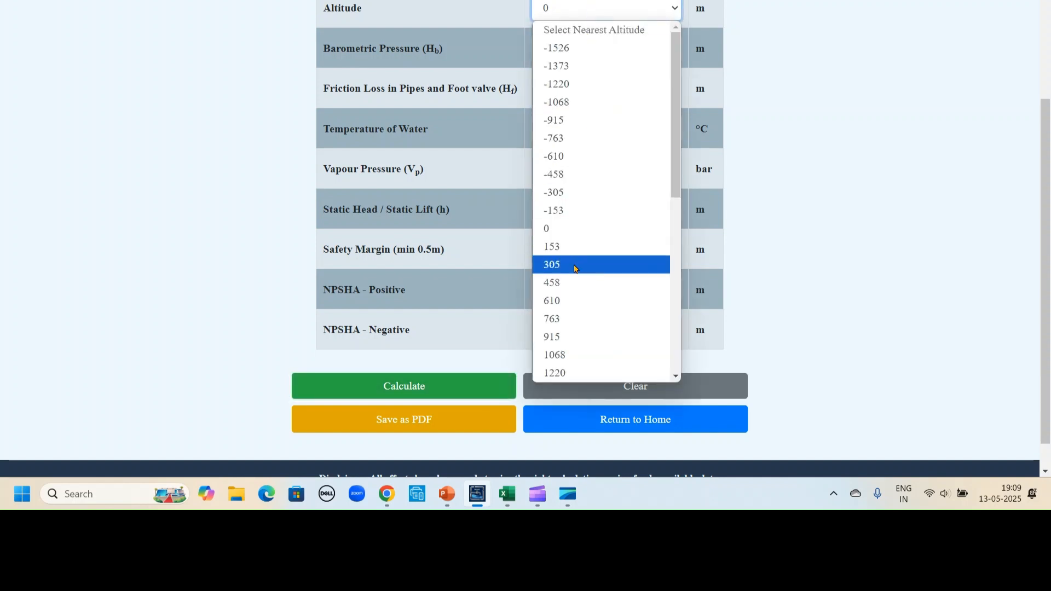
click(570, 300)
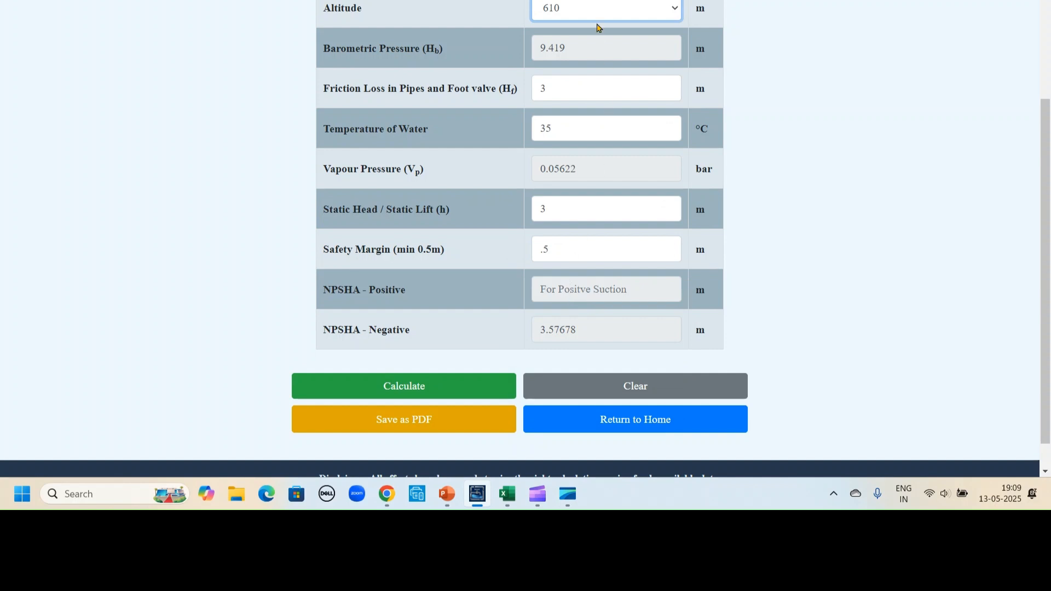
click(447, 389)
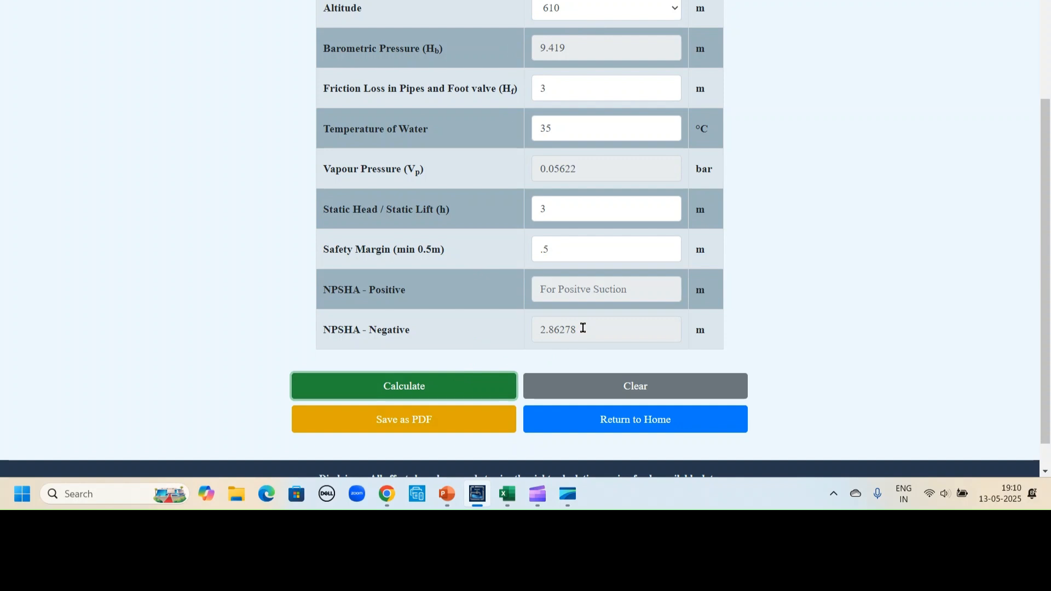
Step: Clear the NPSHA calculation and return to the home page to look over the remaining calculators
scroll(583, 327, up, 3)
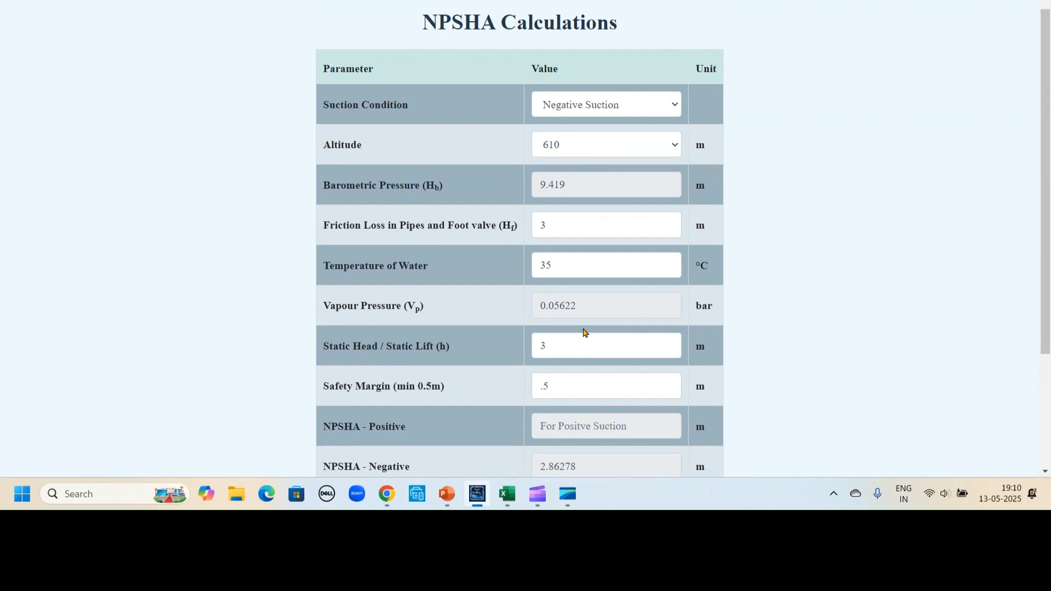
scroll(583, 333, down, 3)
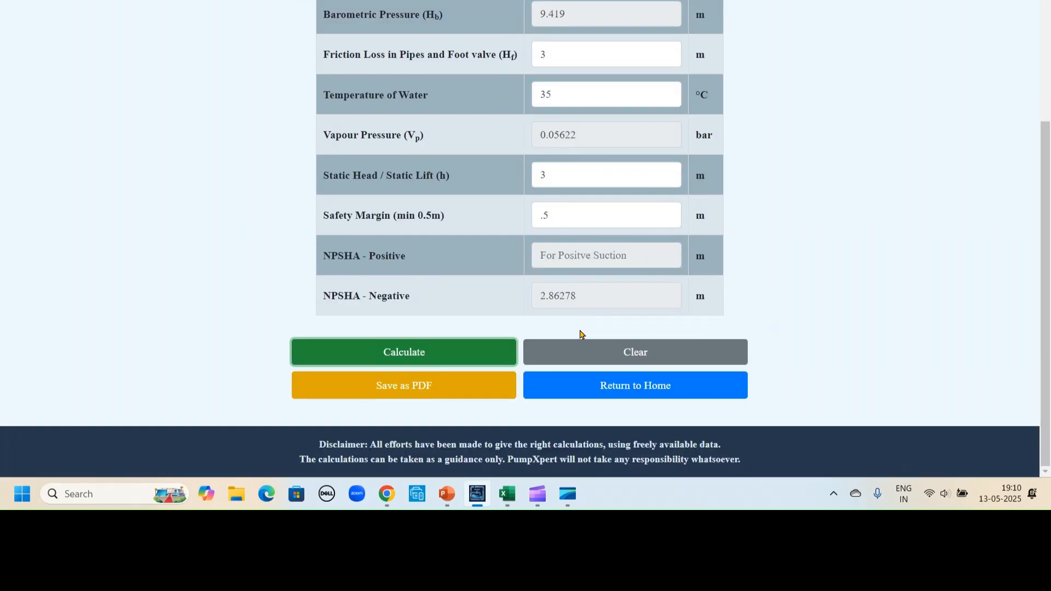
click(625, 354)
click(592, 390)
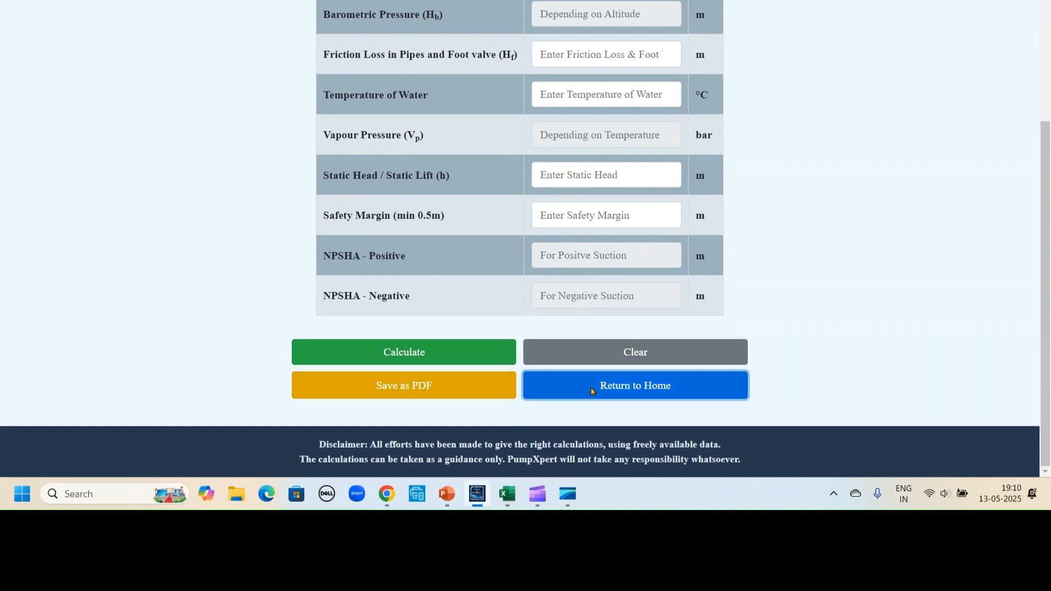
scroll(711, 361, down, 6)
scroll(714, 358, down, 9)
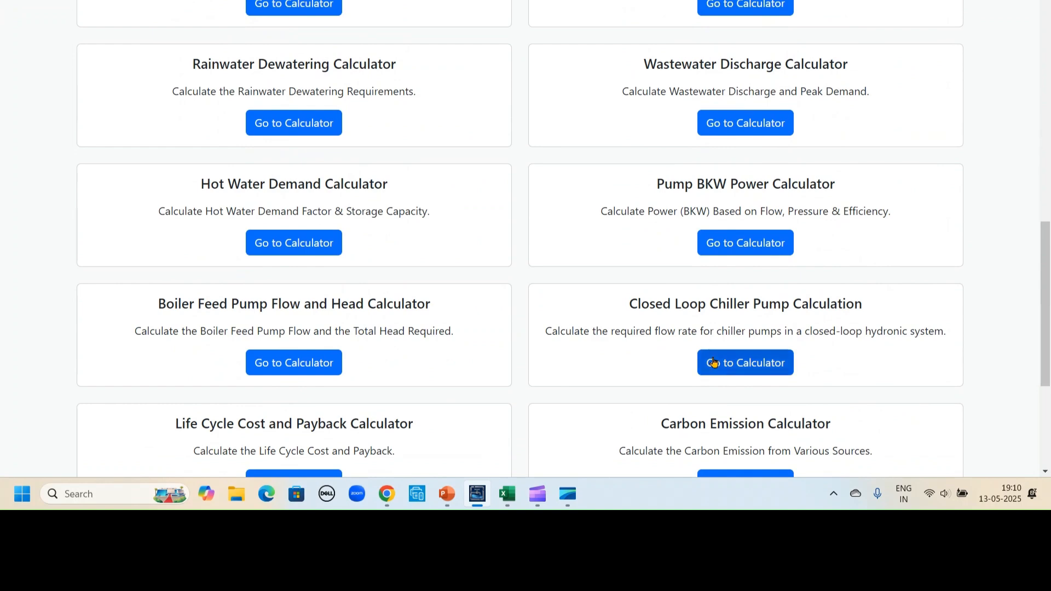
scroll(713, 363, down, 4)
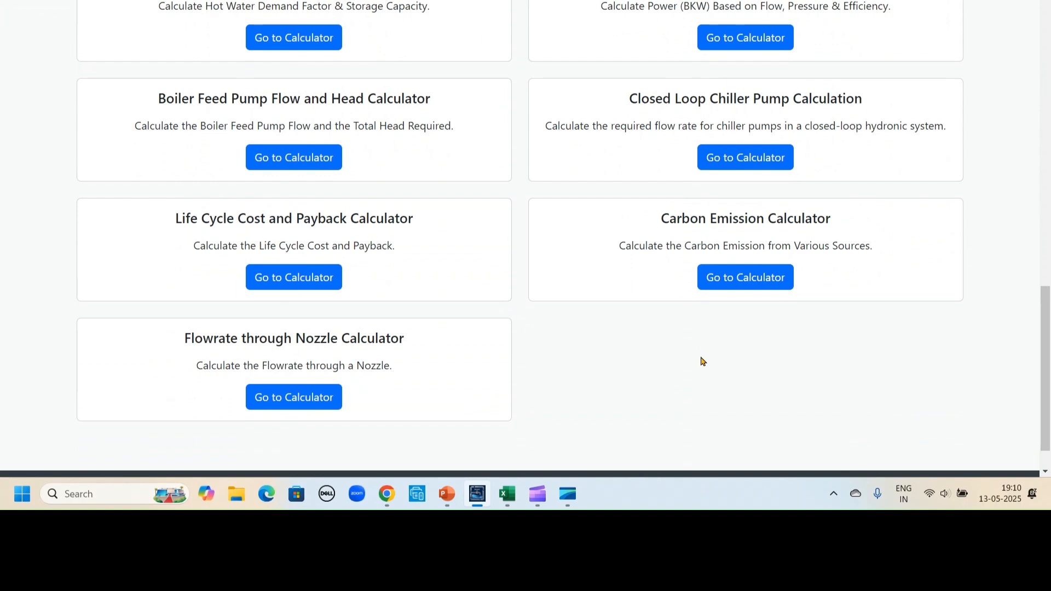
Step: Switch to the hydroCalc website in Chrome and highlight the contact e-mail address in the page footer
key(alt+Tab)
key(alt+Tab)
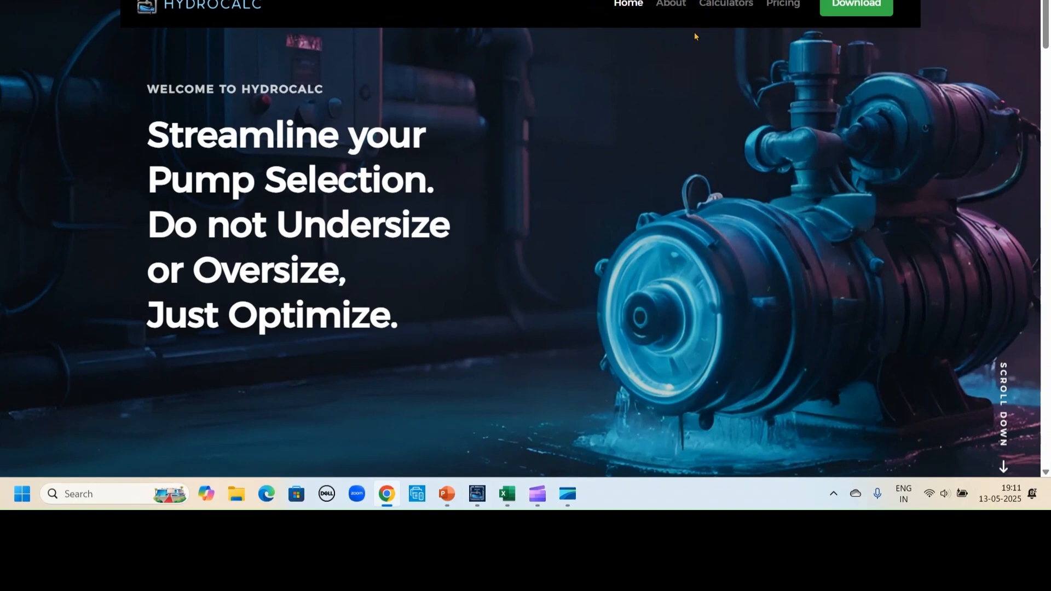
scroll(705, 252, down, 6)
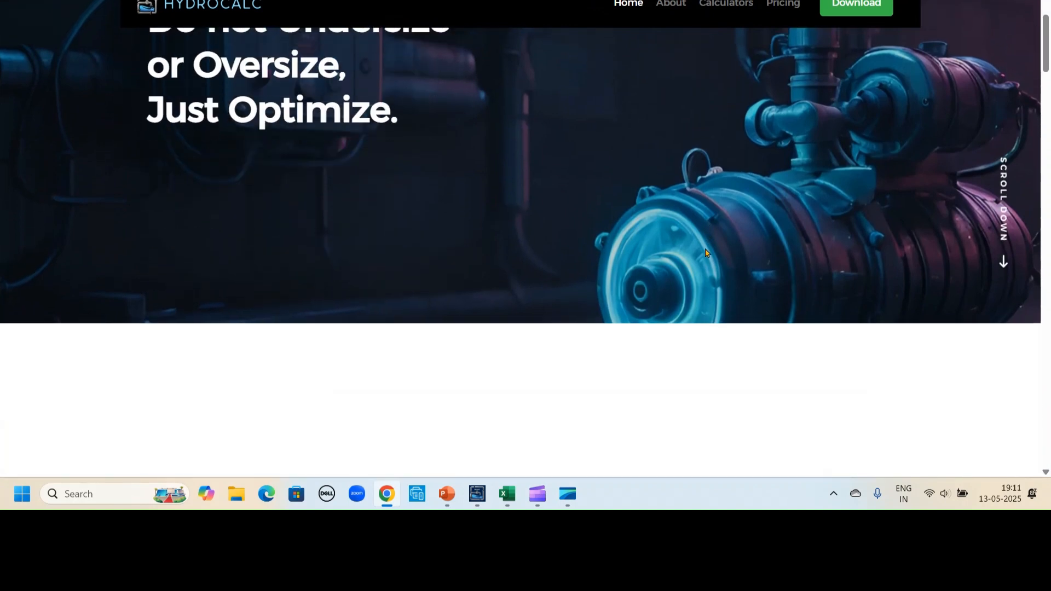
scroll(706, 252, down, 10)
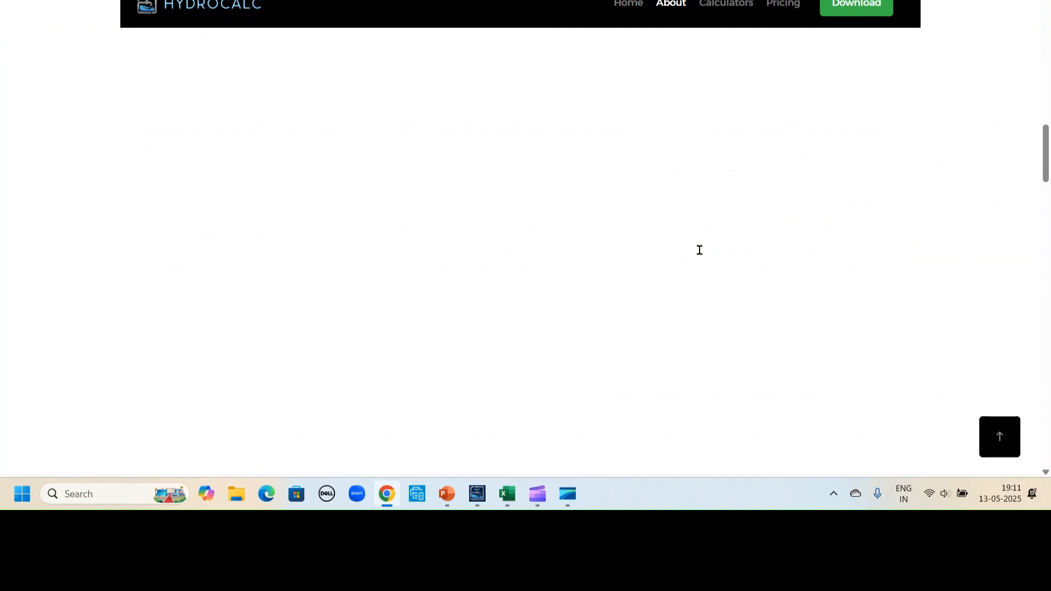
scroll(692, 251, down, 10)
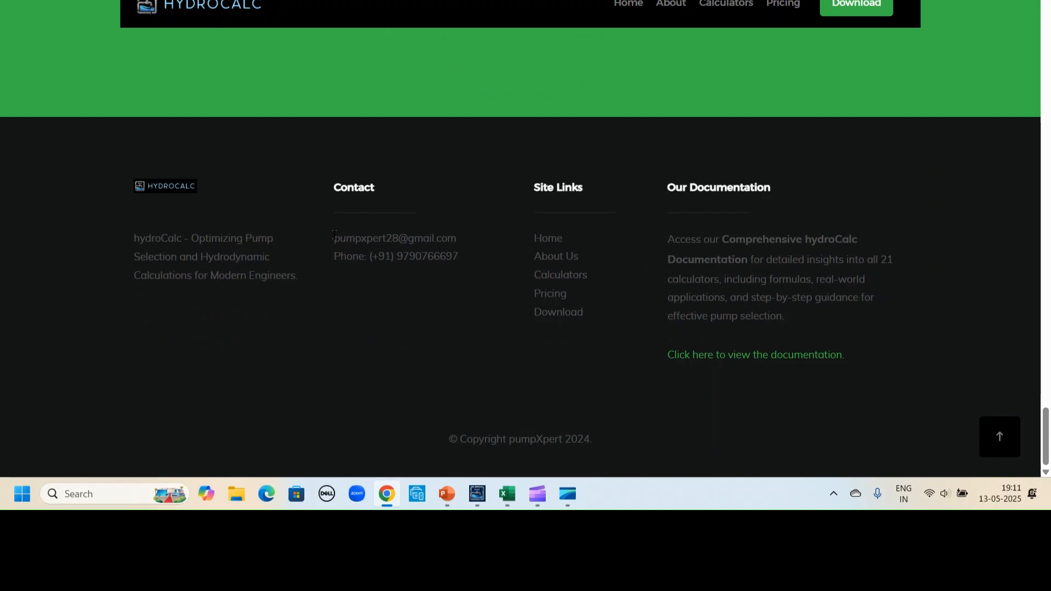
drag(332, 240, 460, 244)
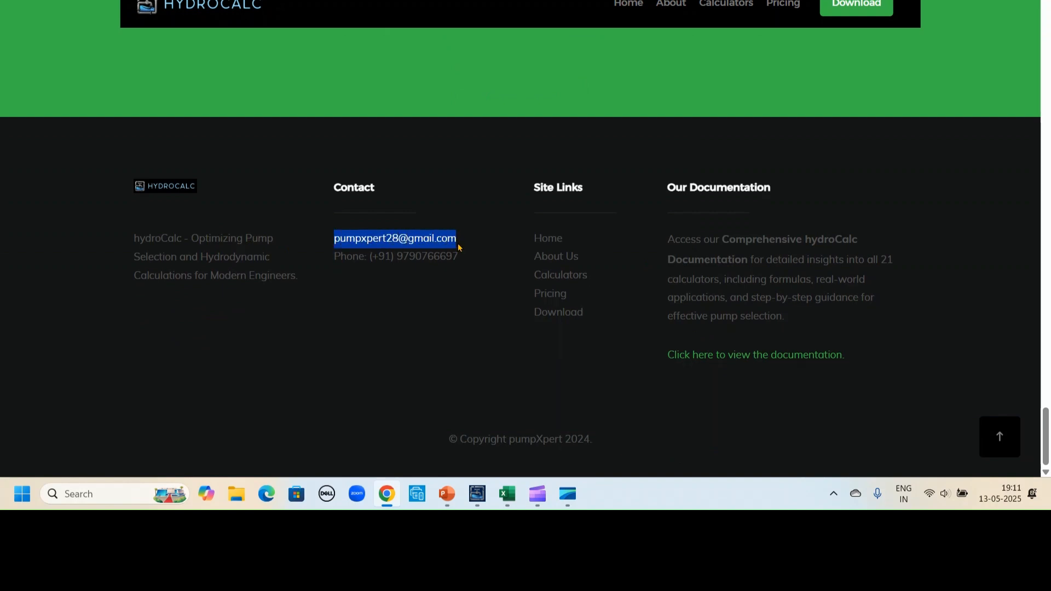